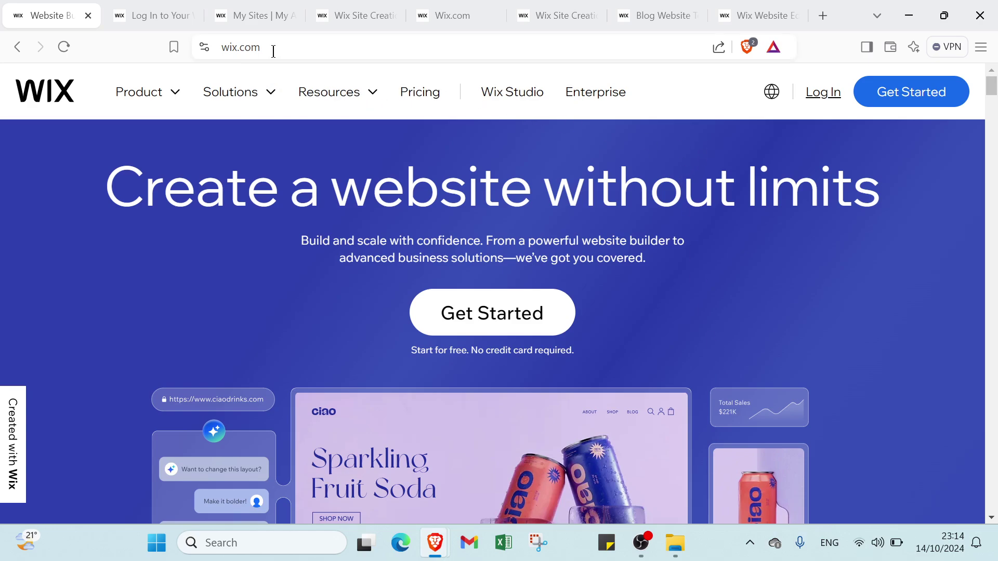
scroll(423, 236, down, 4)
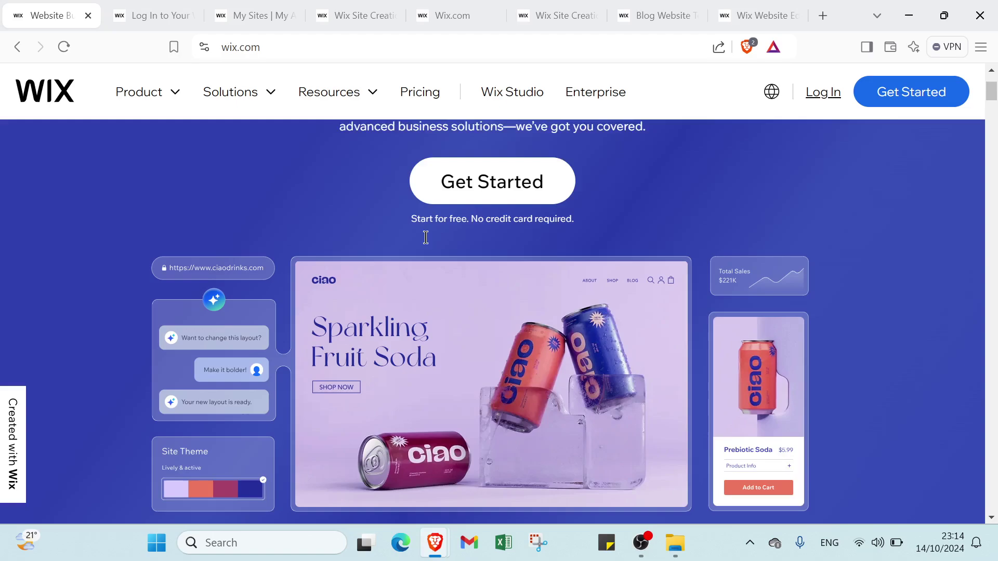
scroll(426, 243, up, 4)
scroll(426, 243, down, 1)
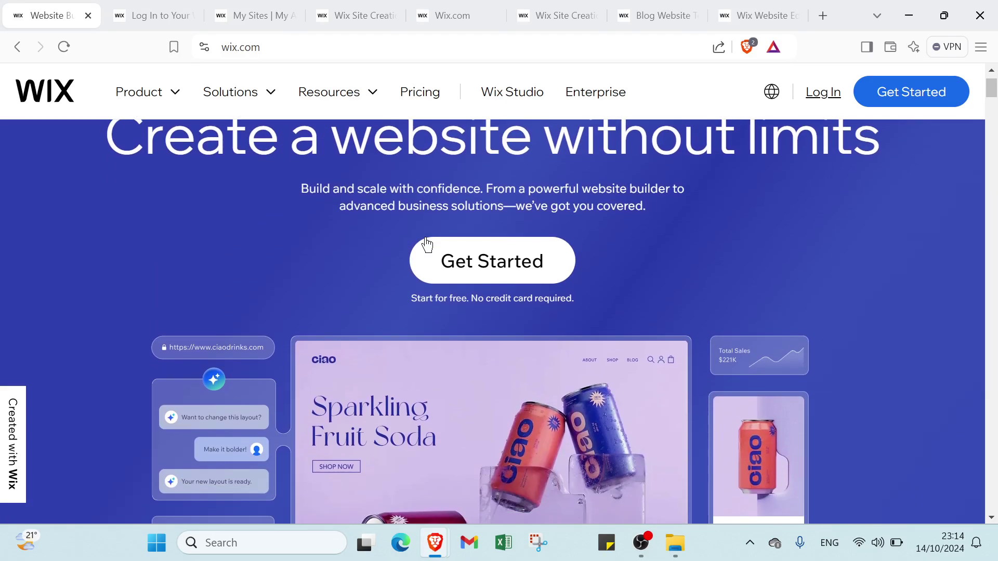
scroll(427, 244, down, 2)
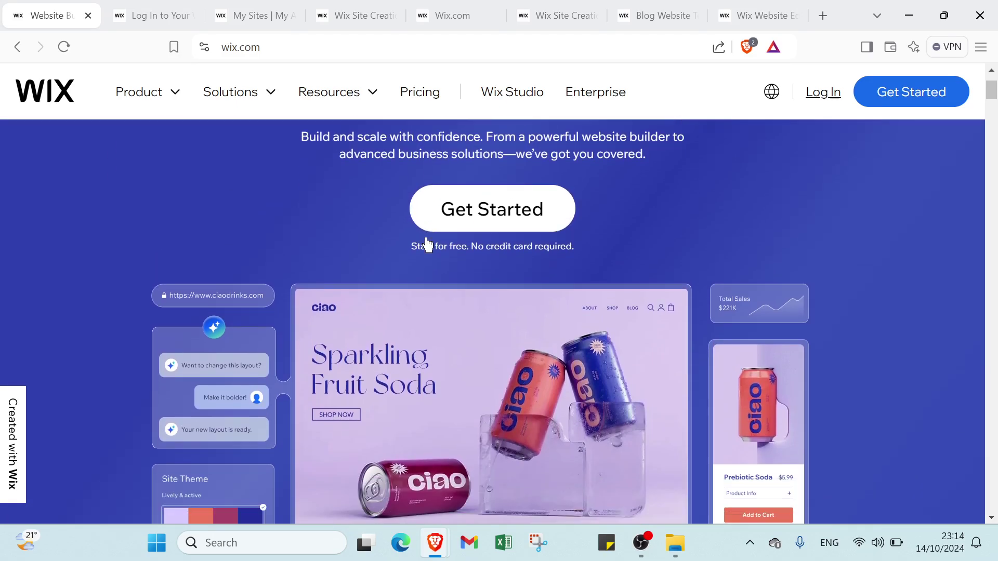
scroll(426, 239, down, 2)
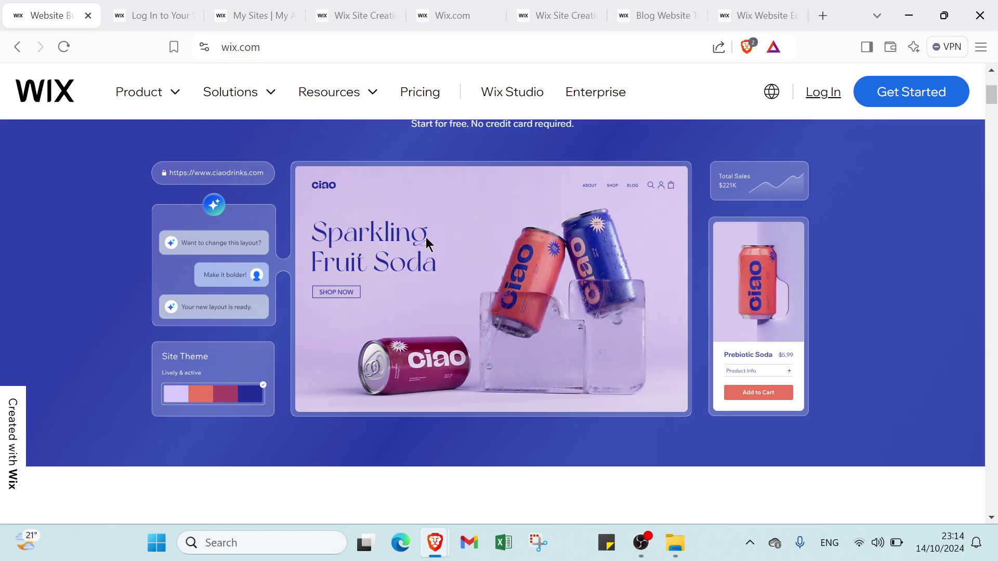
scroll(426, 238, down, 4)
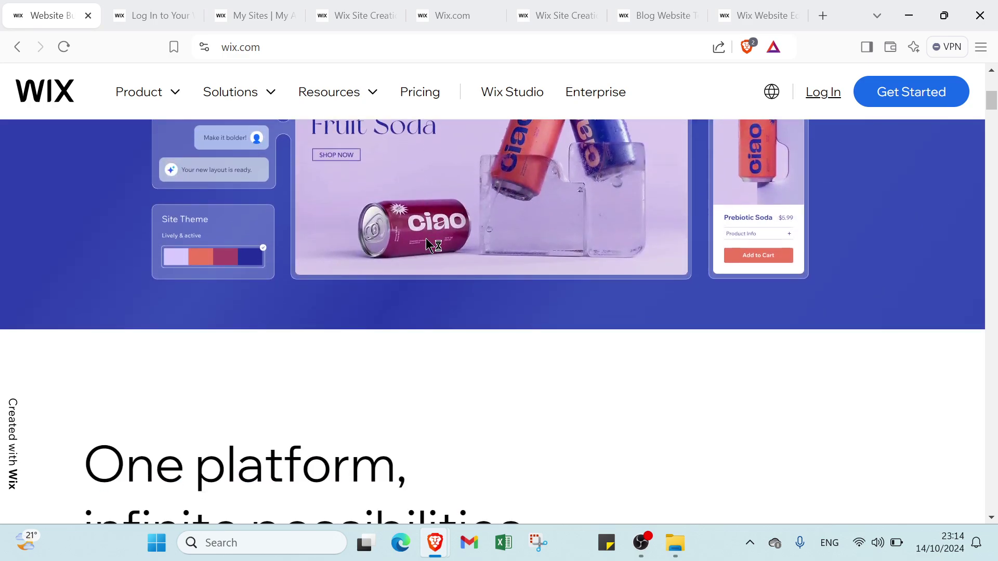
scroll(426, 242, down, 4)
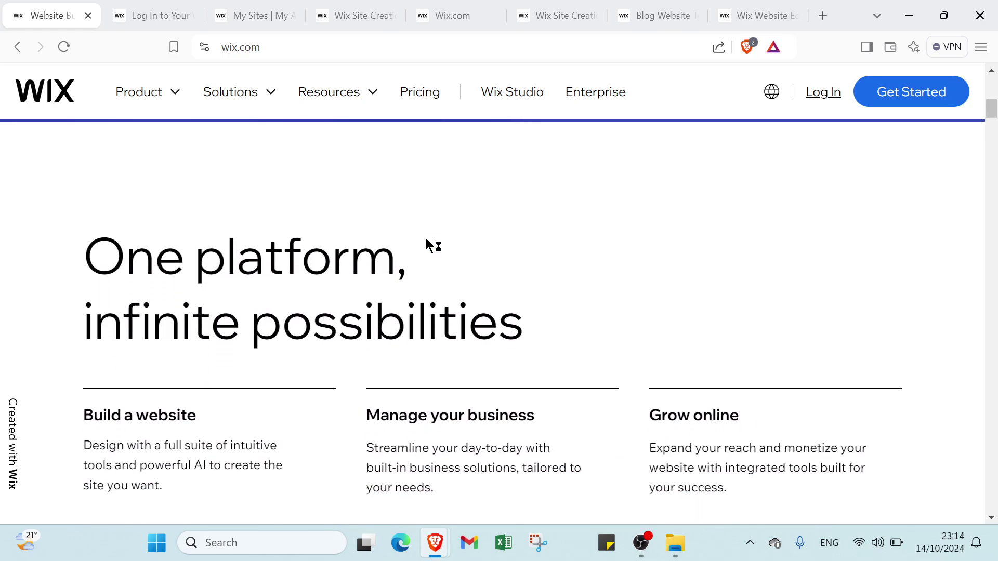
scroll(426, 239, down, 4)
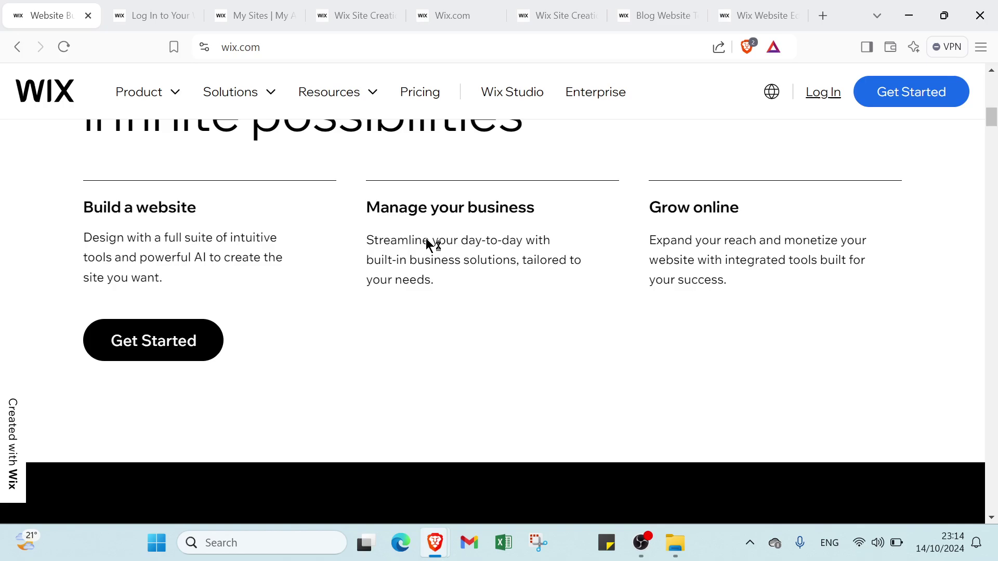
scroll(427, 240, down, 3)
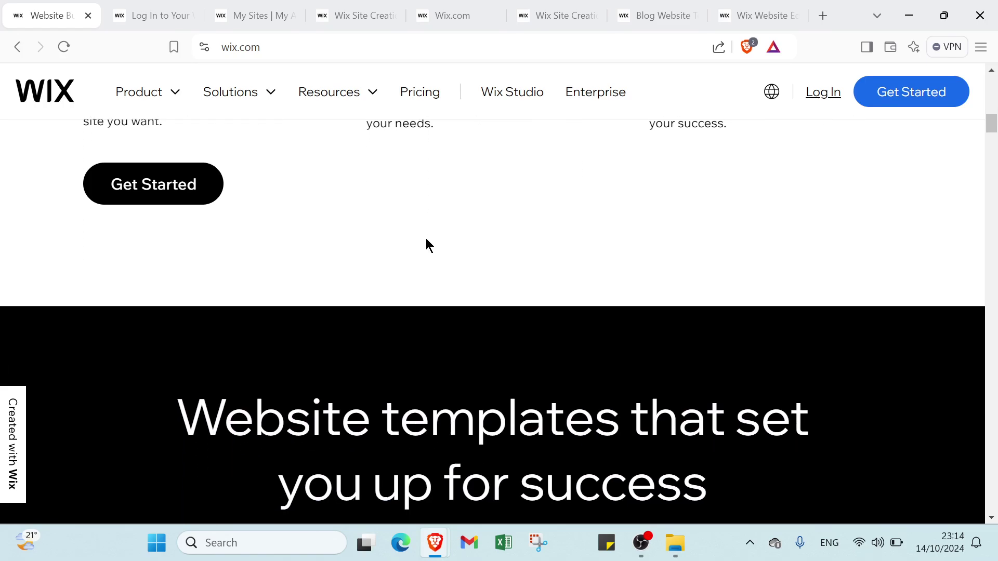
scroll(426, 240, down, 5)
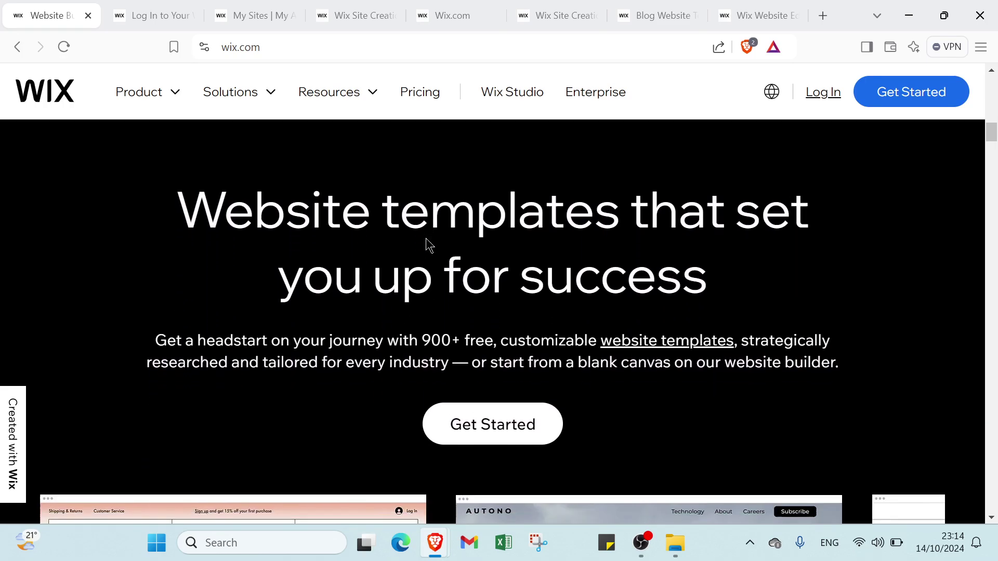
scroll(426, 239, down, 6)
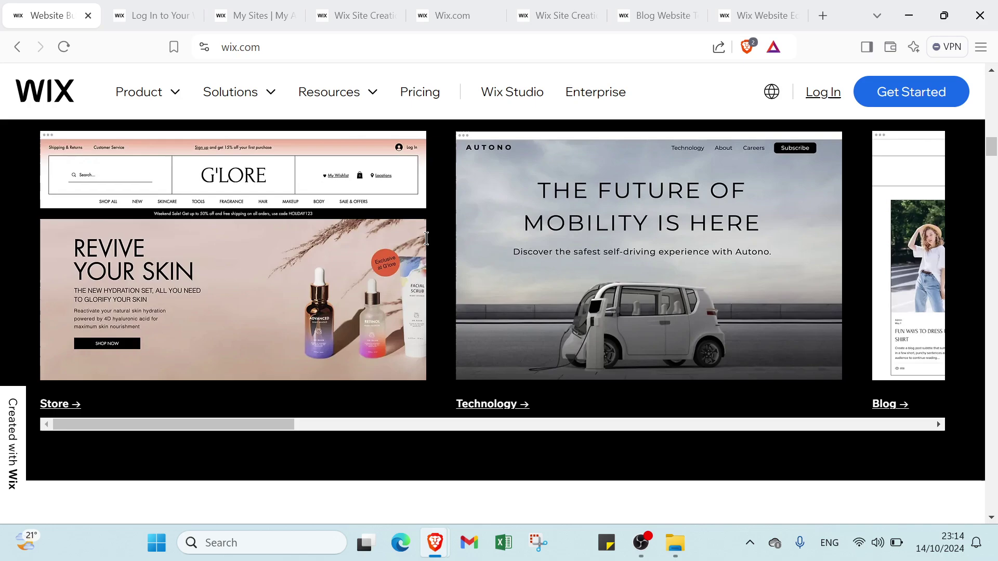
scroll(427, 245, down, 1)
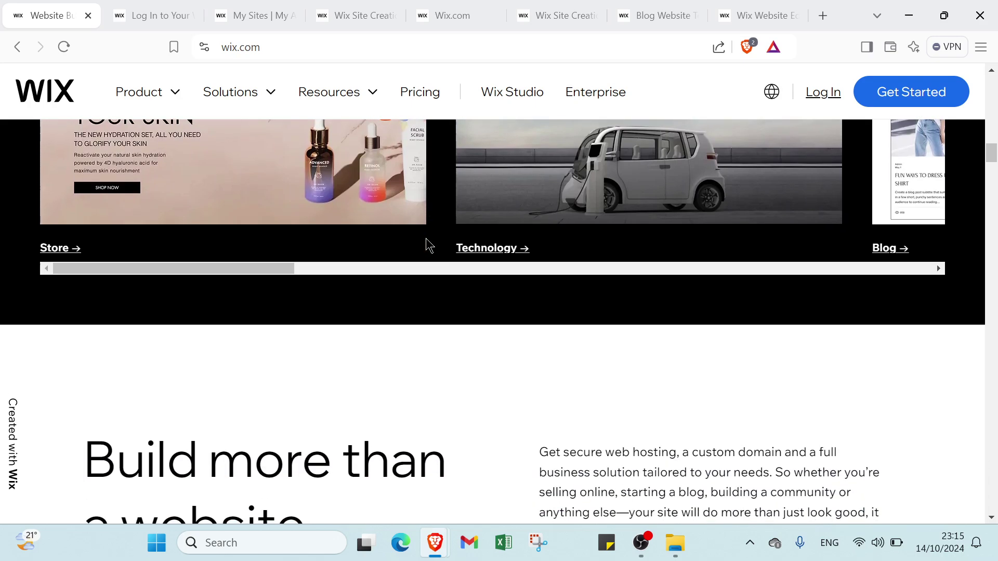
scroll(426, 238, down, 3)
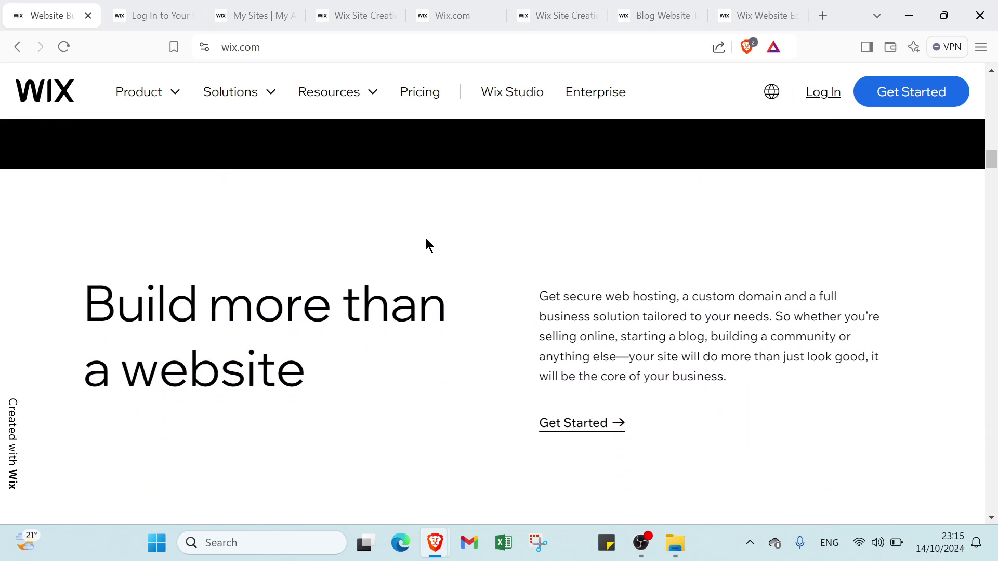
scroll(426, 238, down, 3)
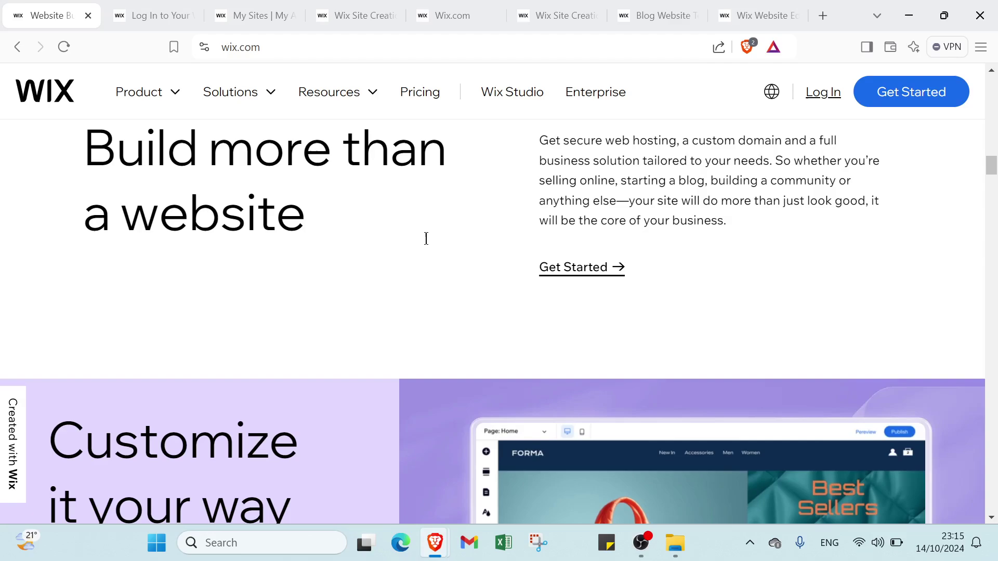
scroll(426, 238, down, 3)
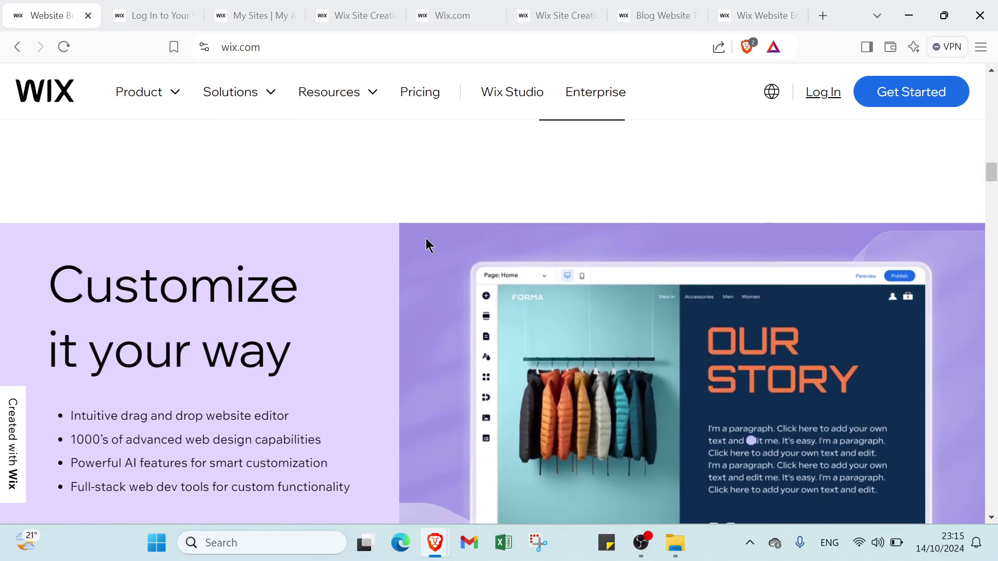
scroll(425, 240, down, 5)
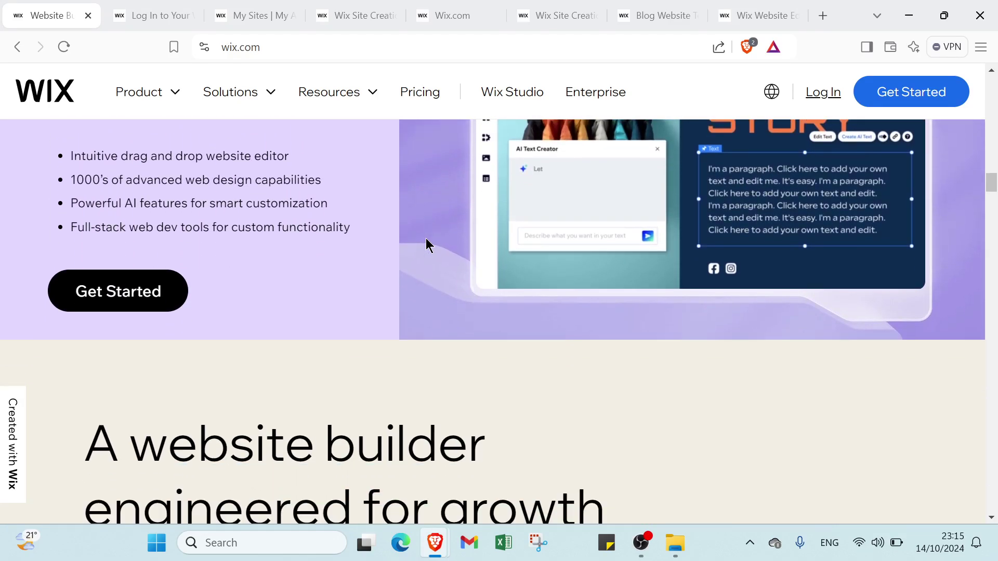
scroll(426, 244, down, 6)
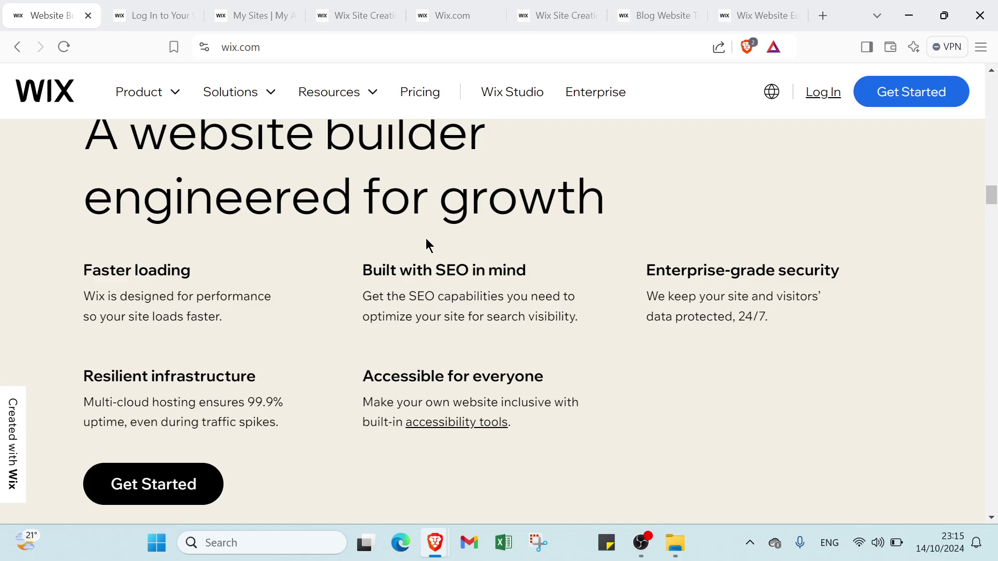
scroll(426, 239, down, 1)
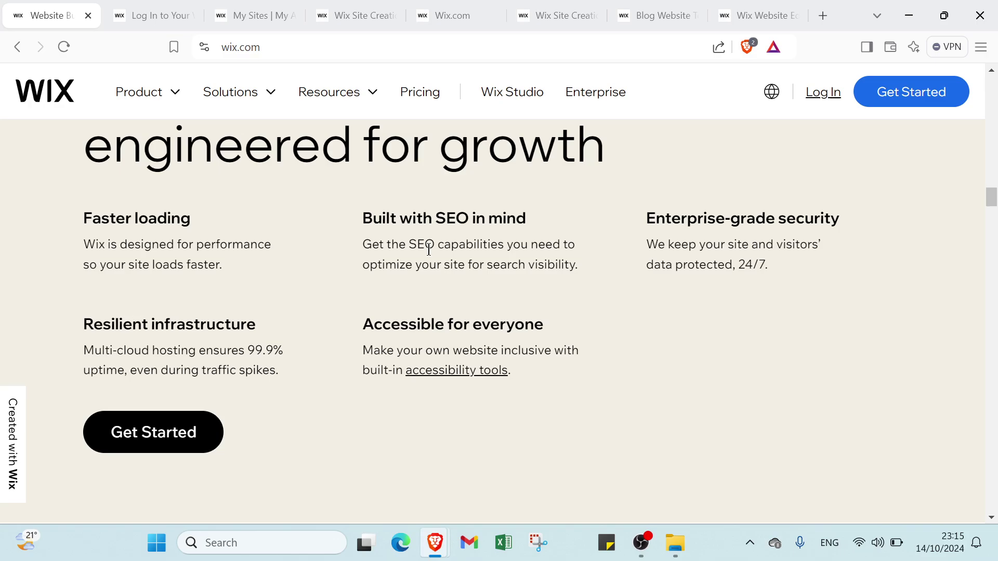
scroll(429, 249, down, 15)
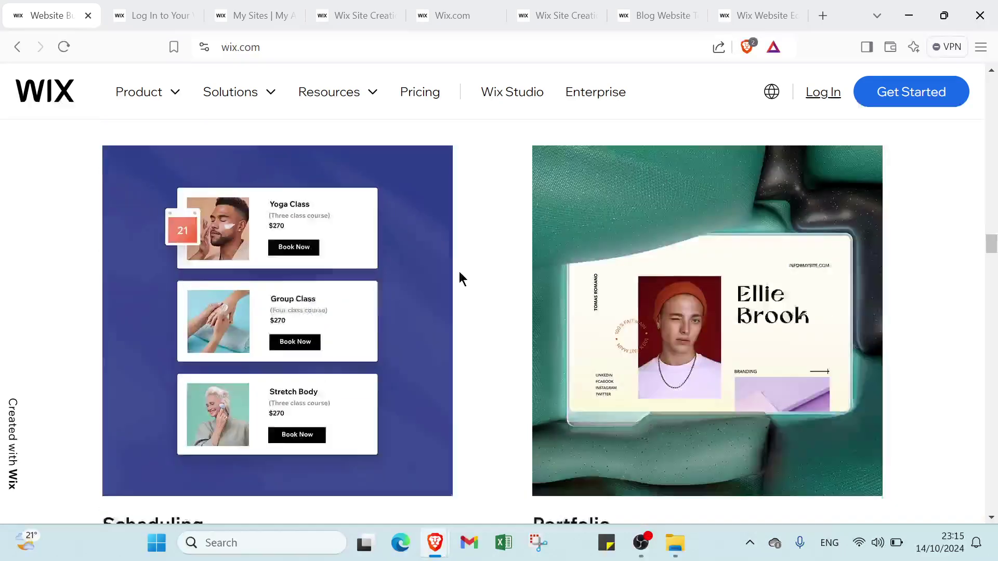
scroll(462, 275, down, 15)
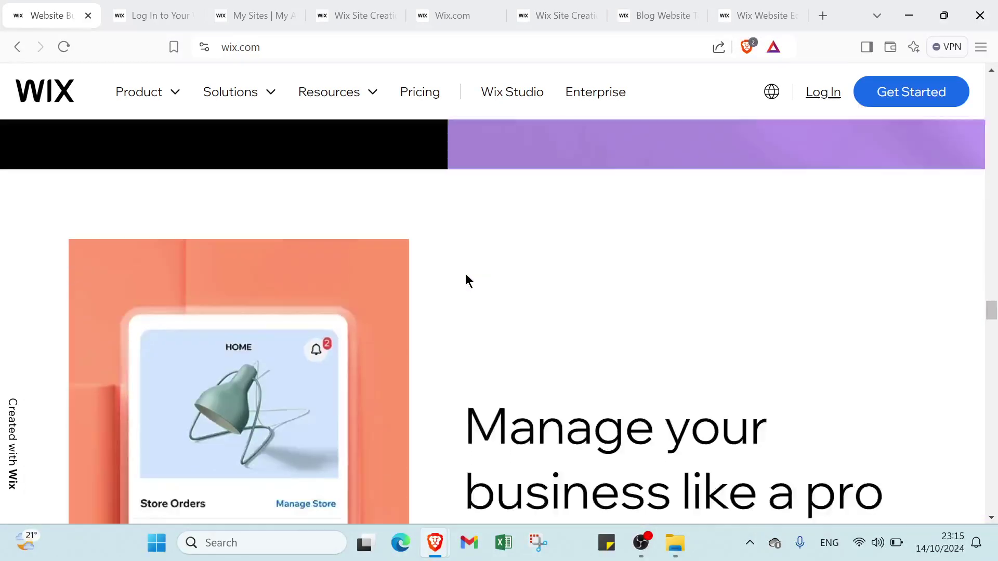
scroll(466, 275, down, 15)
scroll(465, 275, up, 3)
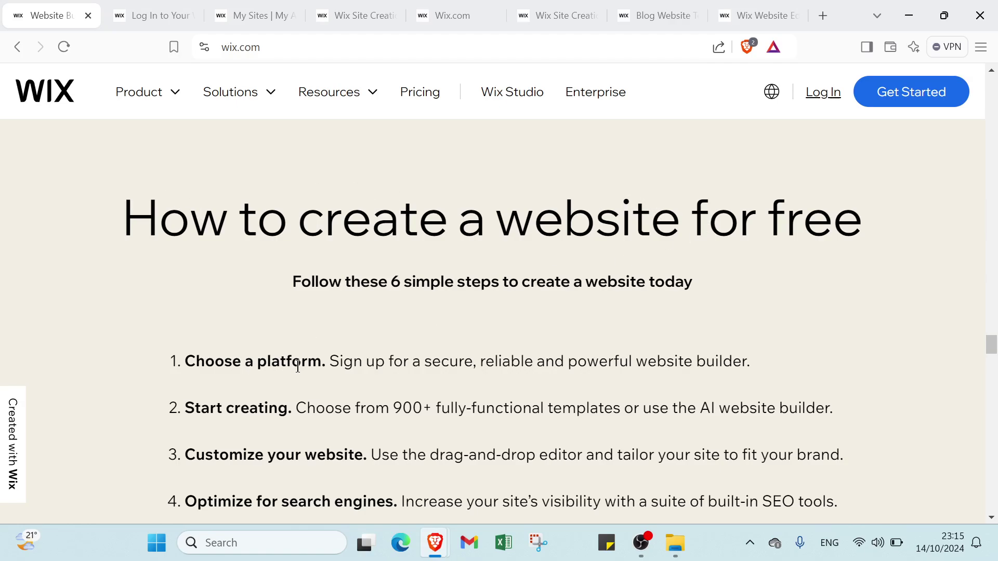
scroll(248, 399, down, 1)
scroll(252, 379, down, 1)
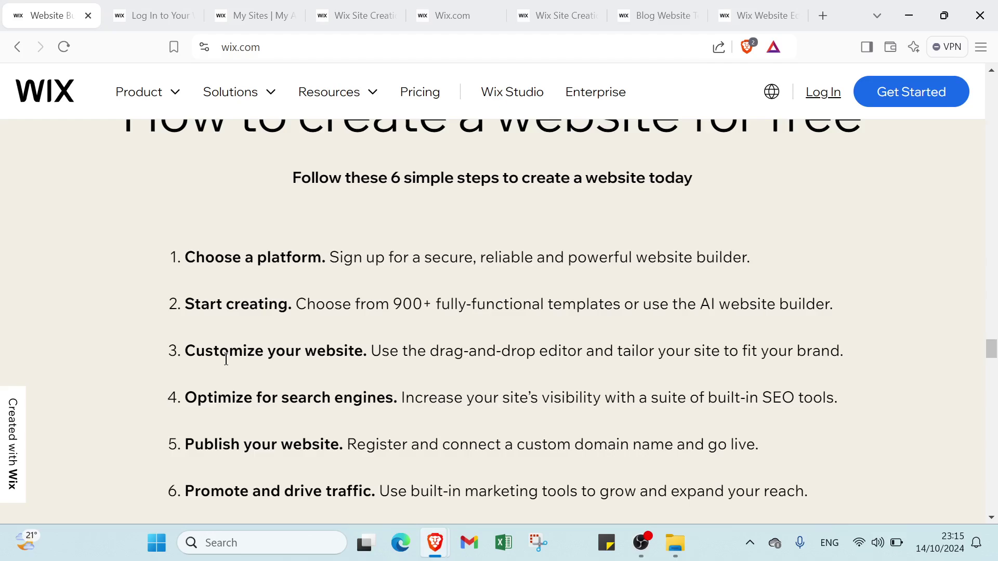
scroll(199, 352, down, 1)
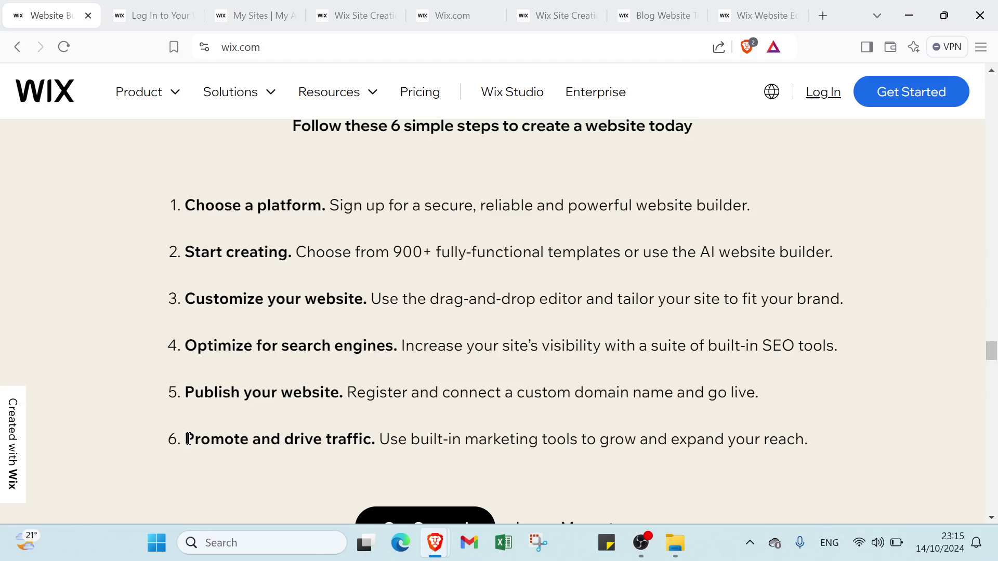
scroll(331, 439, up, 20)
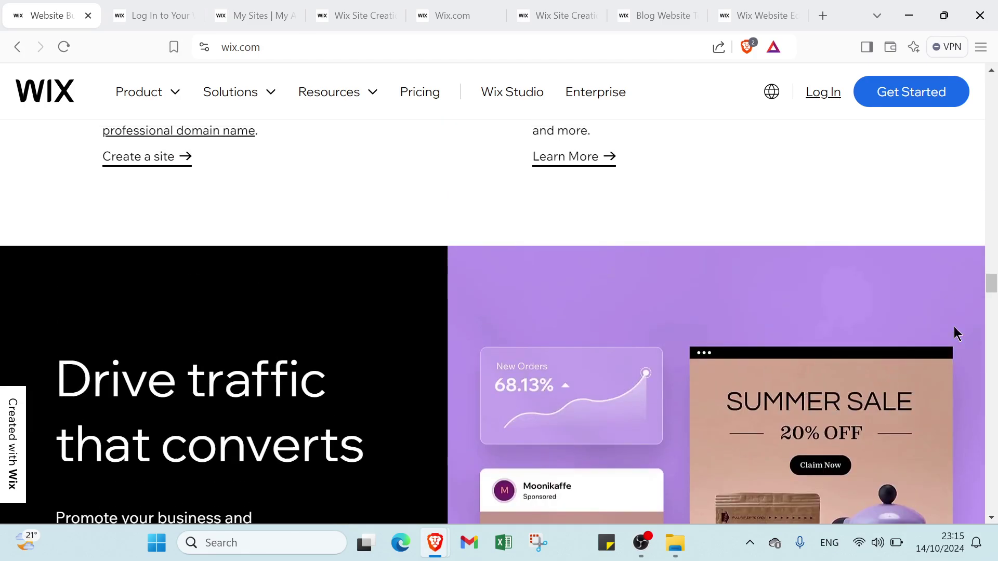
drag(991, 284, 993, 83)
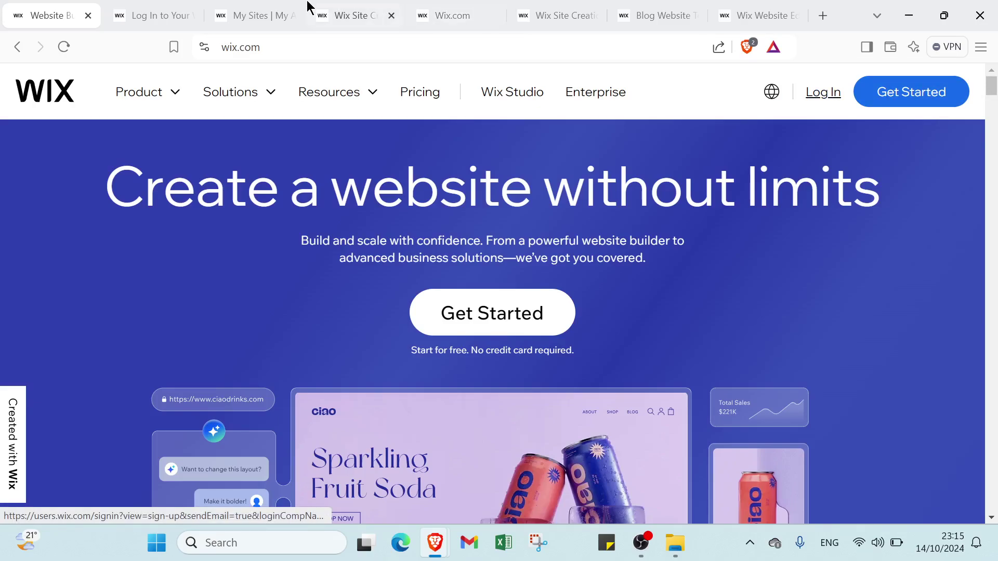
Open the Wix sign-up page and step through its email and password fields.
click(139, 17)
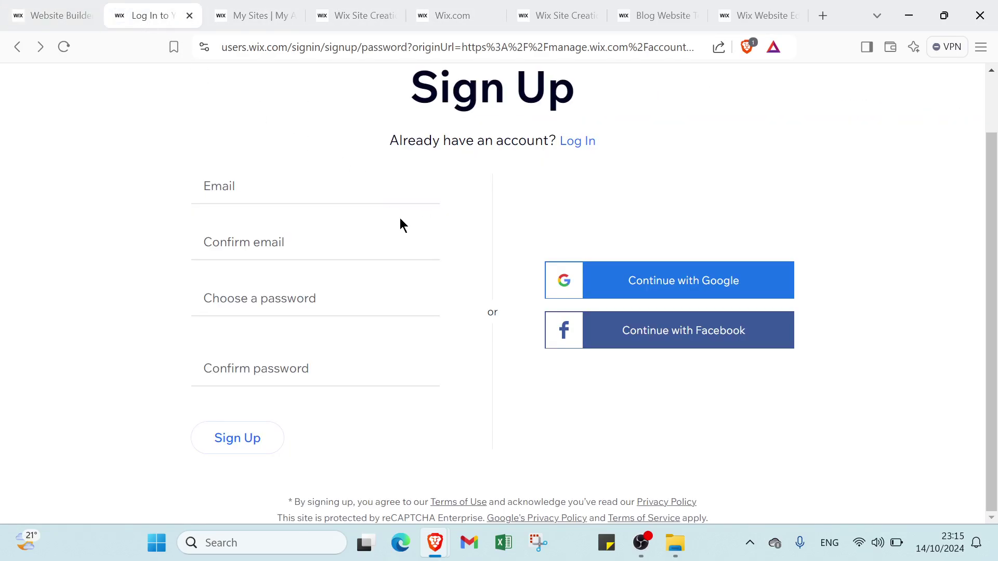
click(310, 261)
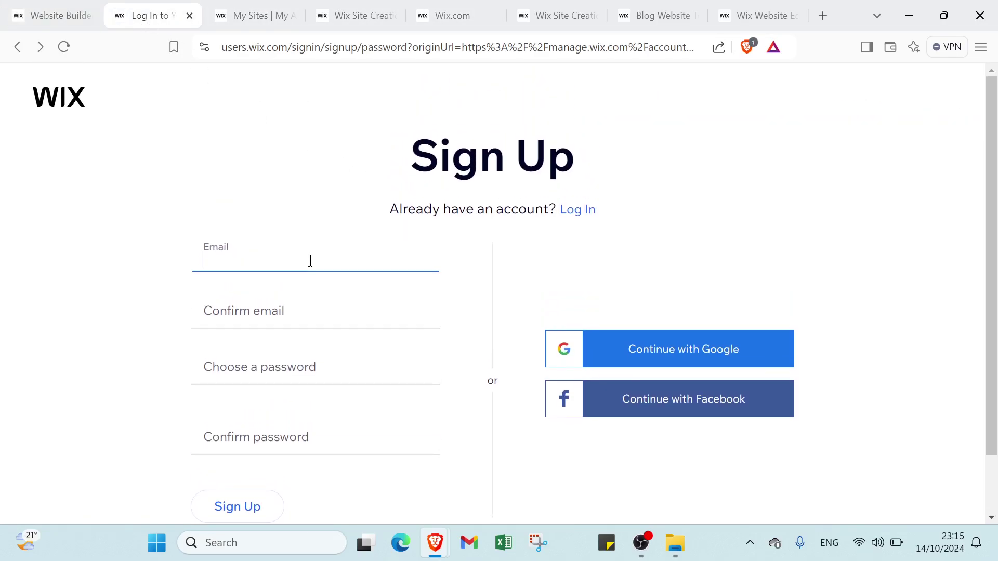
click(270, 318)
click(262, 366)
scroll(262, 365, down, 1)
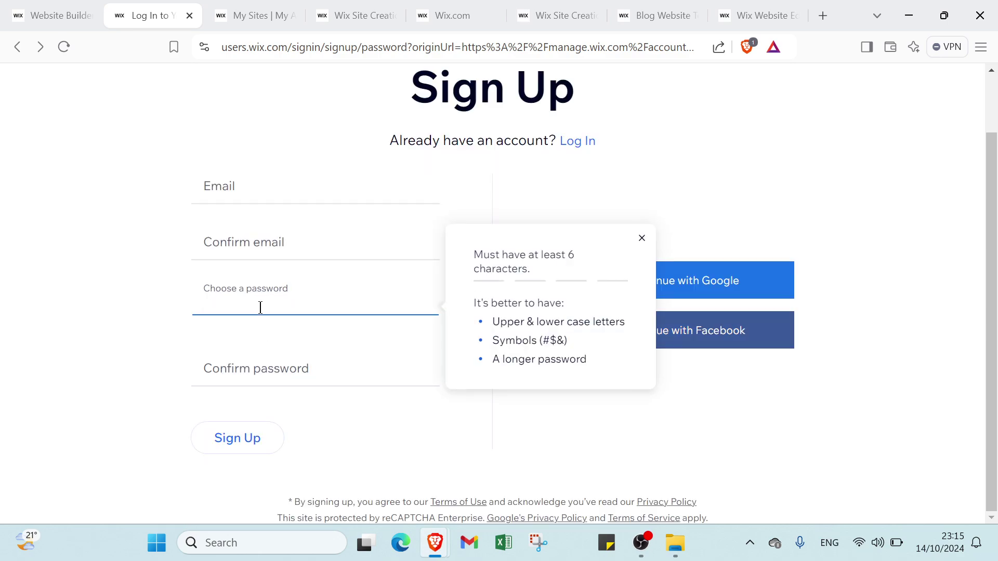
click(252, 363)
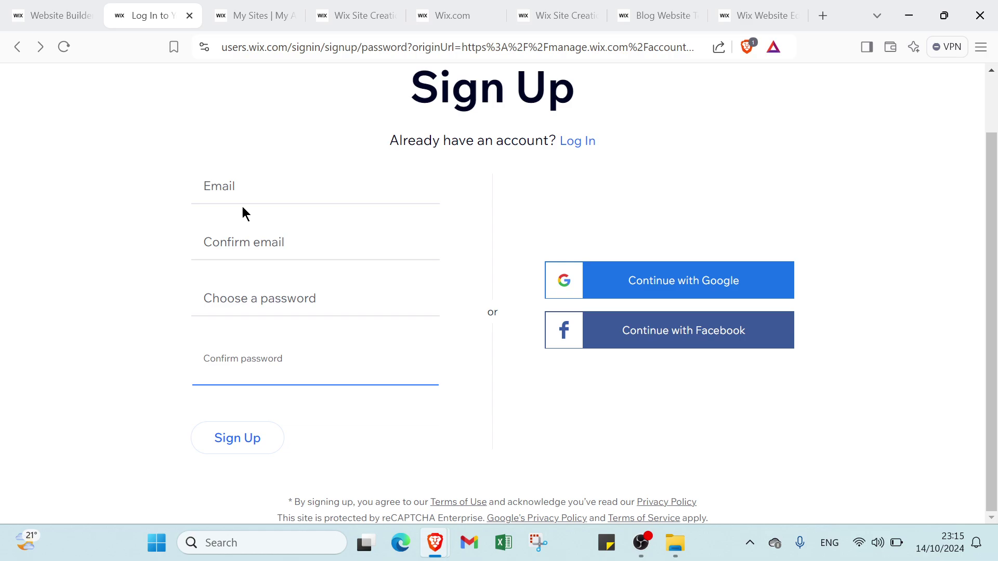
click(244, 206)
click(246, 244)
click(253, 300)
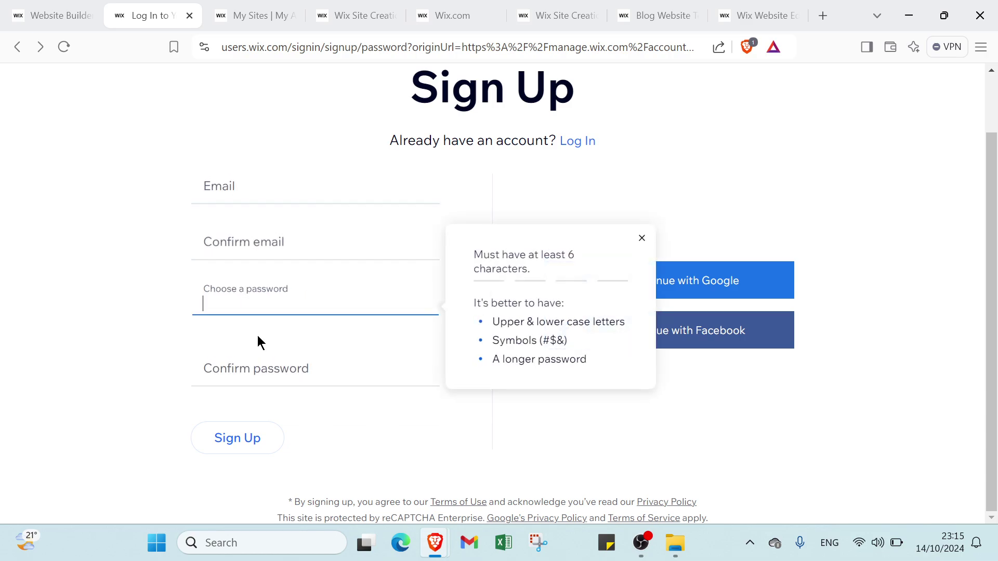
click(259, 372)
click(293, 298)
Dismiss the password requirements hint and switch to the My Sites dashboard.
click(609, 432)
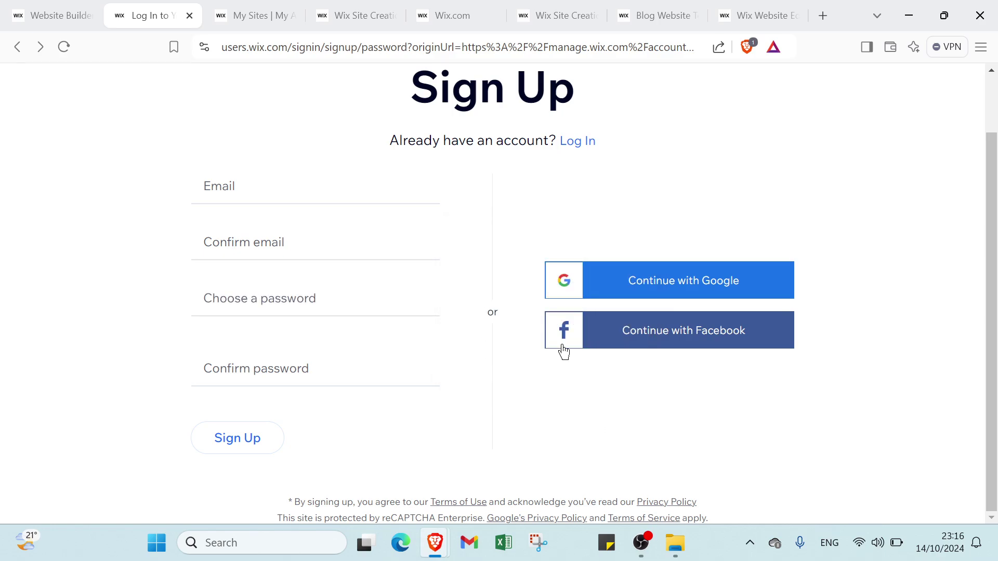
scroll(276, 470, up, 2)
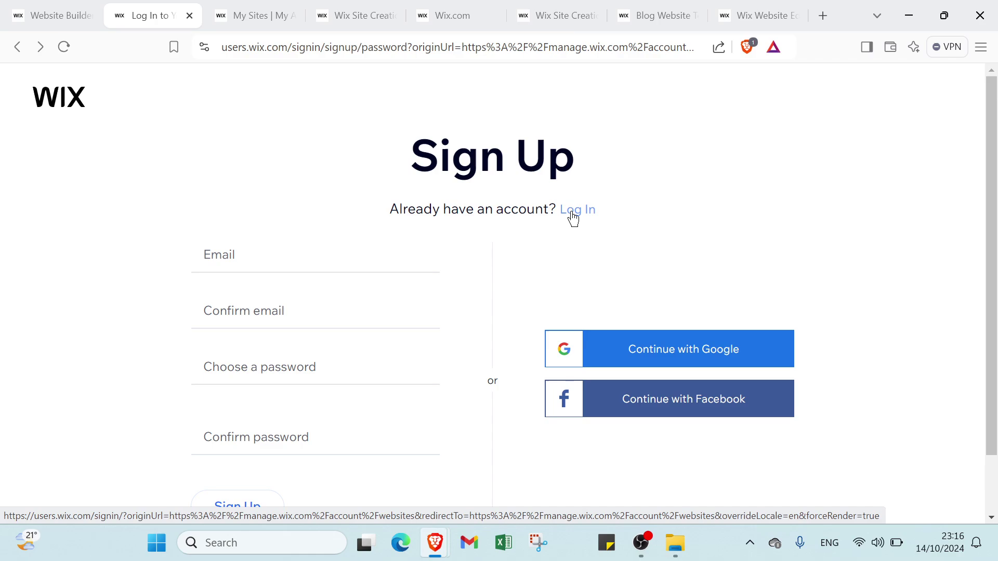
click(242, 16)
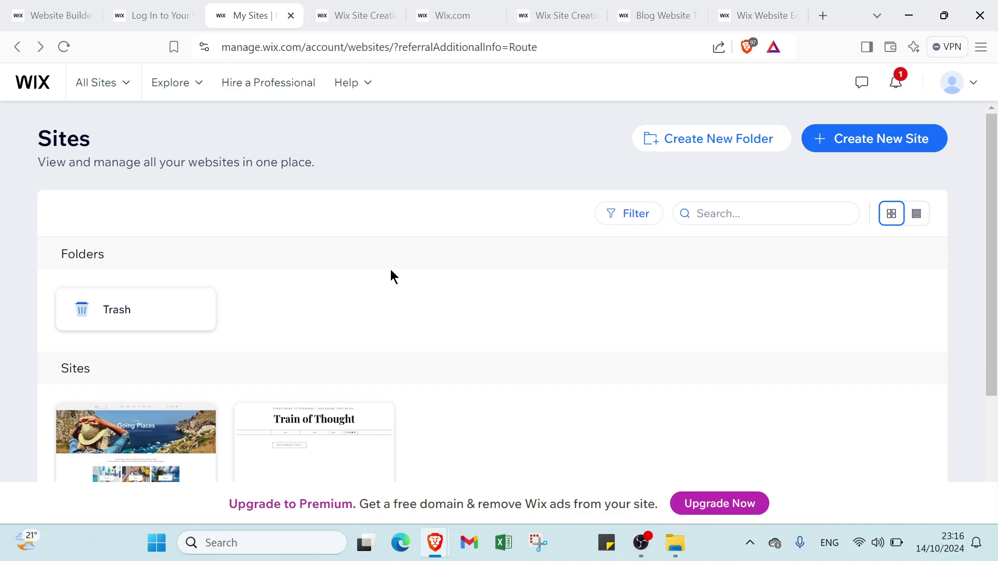
Scroll the two listed sites, then return to the site-creation page with Blog entered.
scroll(483, 312, down, 2)
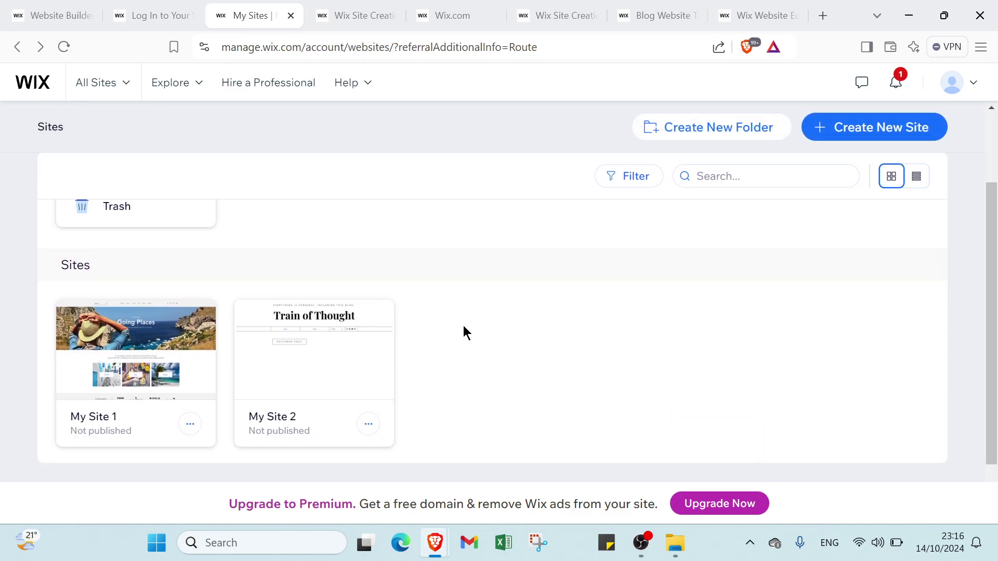
scroll(669, 291, up, 2)
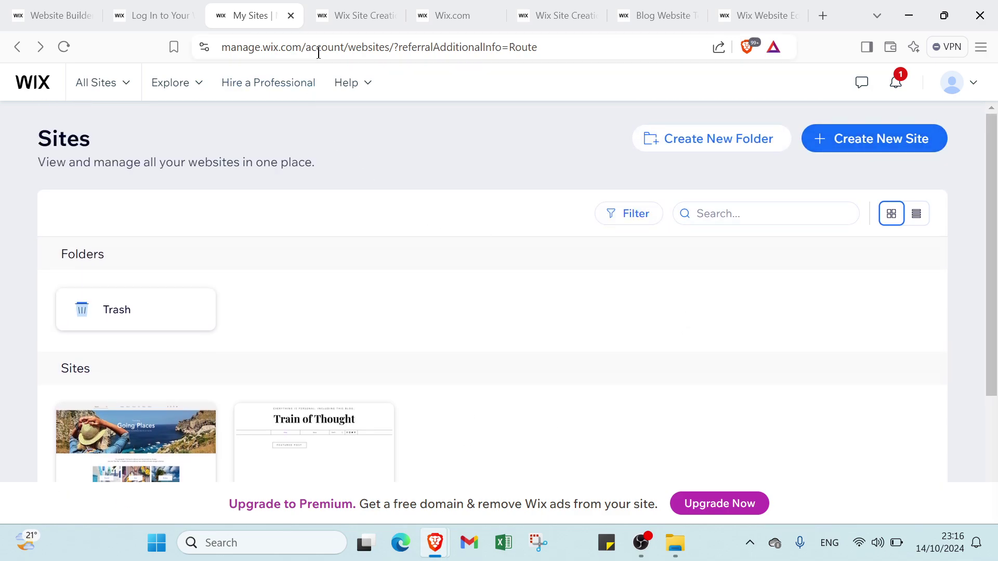
click(343, 15)
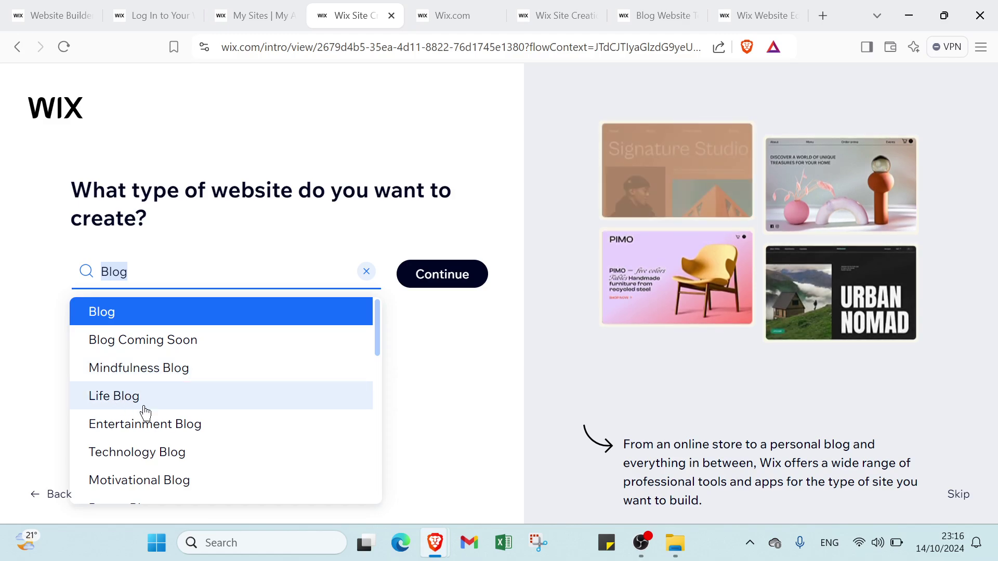
Scroll the Blog suggestions, keep Blog as the type and continue to My Site 1's dashboard.
scroll(143, 408, down, 1)
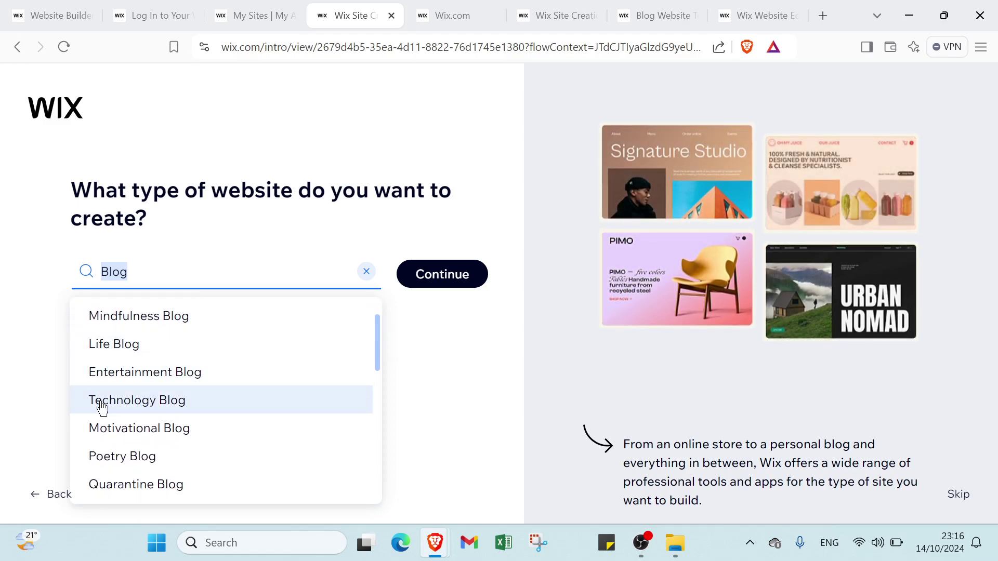
scroll(145, 439, down, 4)
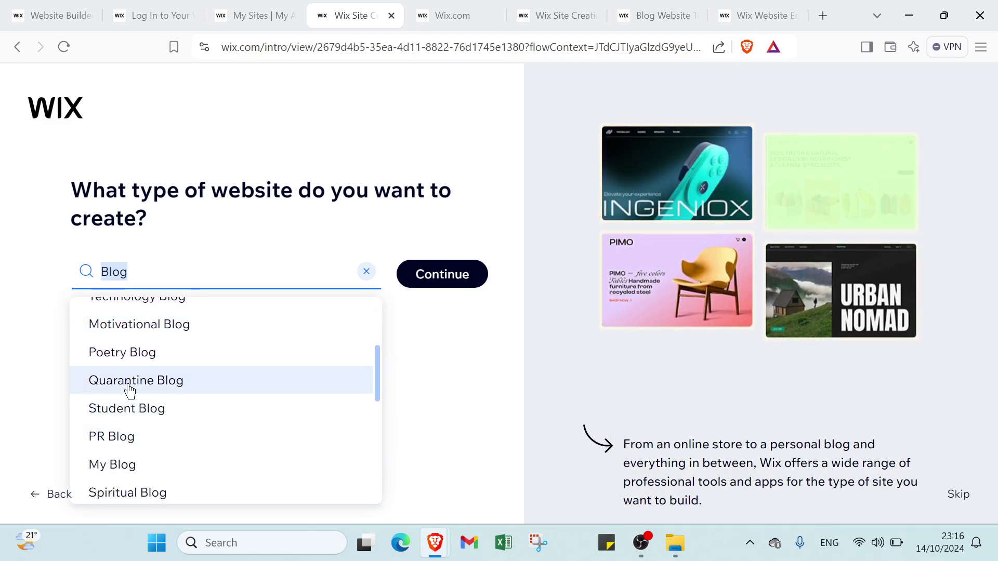
scroll(113, 380, down, 1)
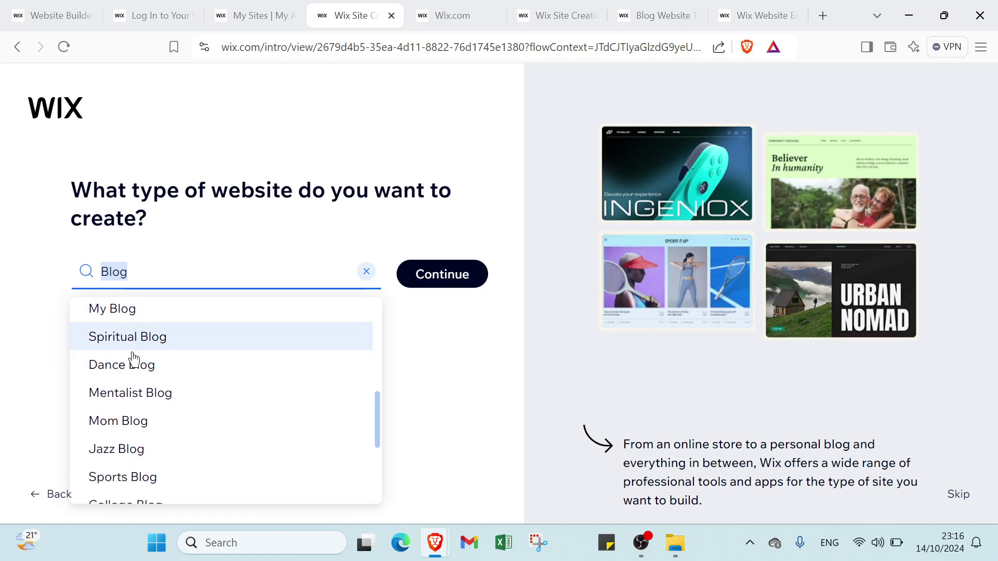
scroll(130, 427, down, 1)
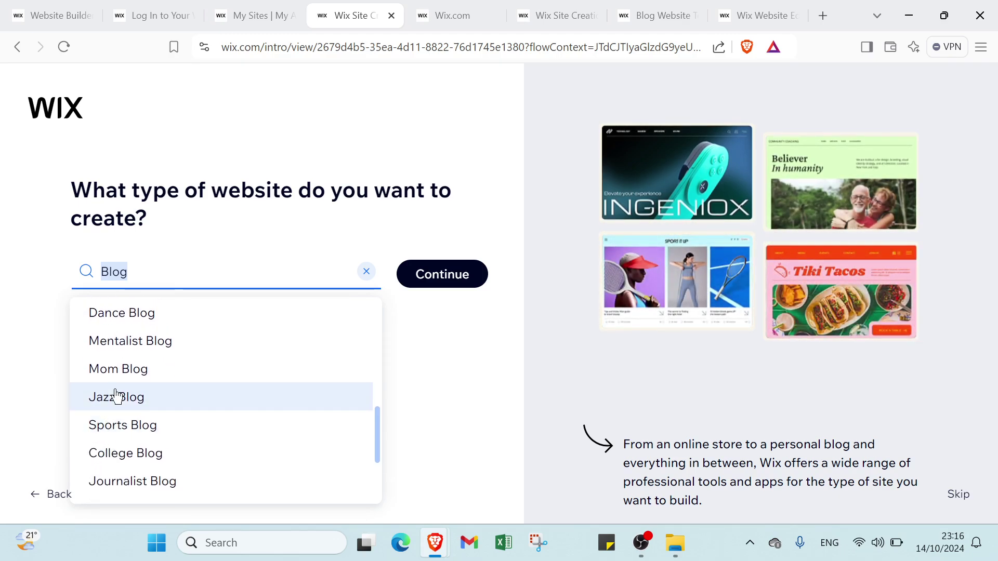
scroll(130, 415, down, 2)
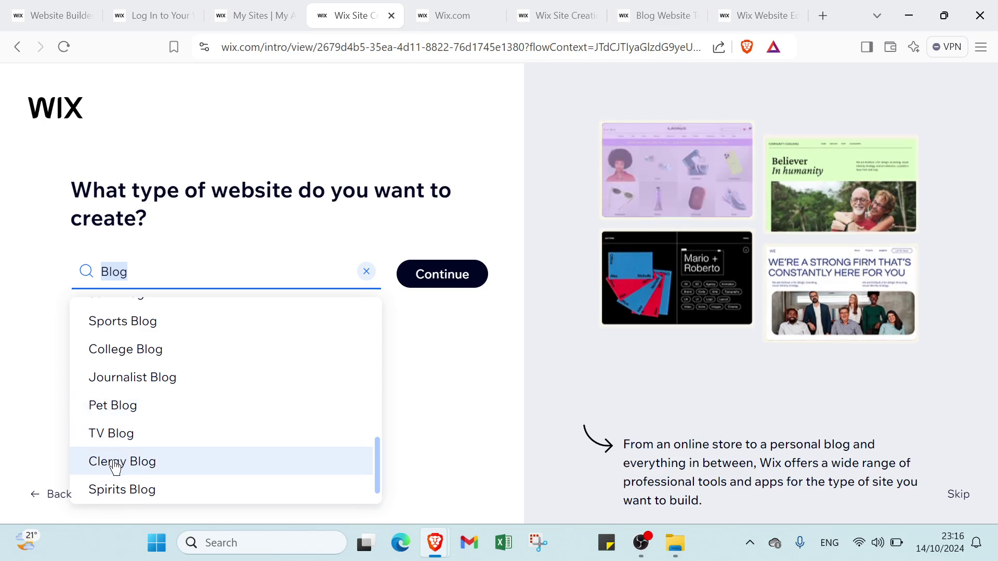
scroll(194, 461, down, 1)
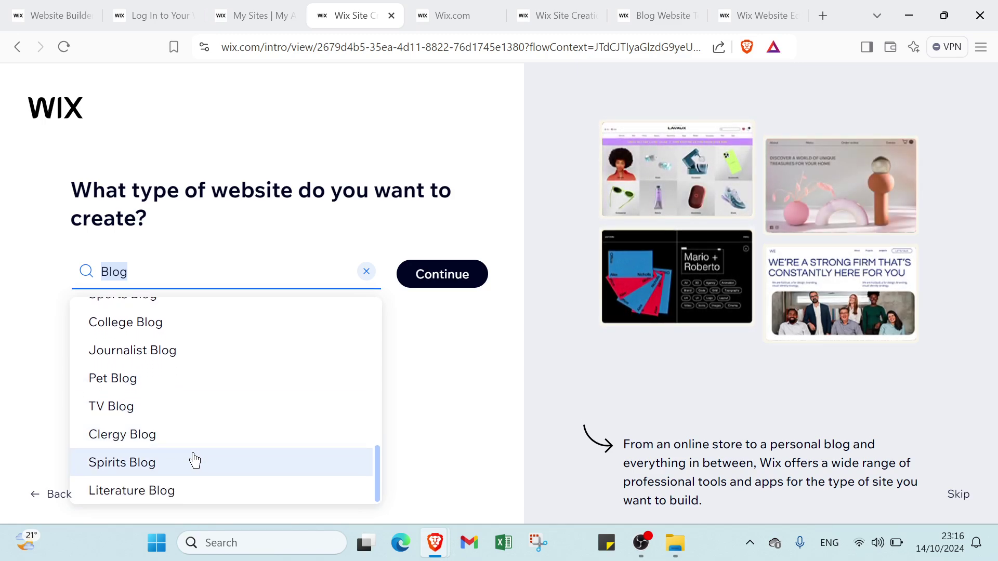
scroll(165, 419, up, 10)
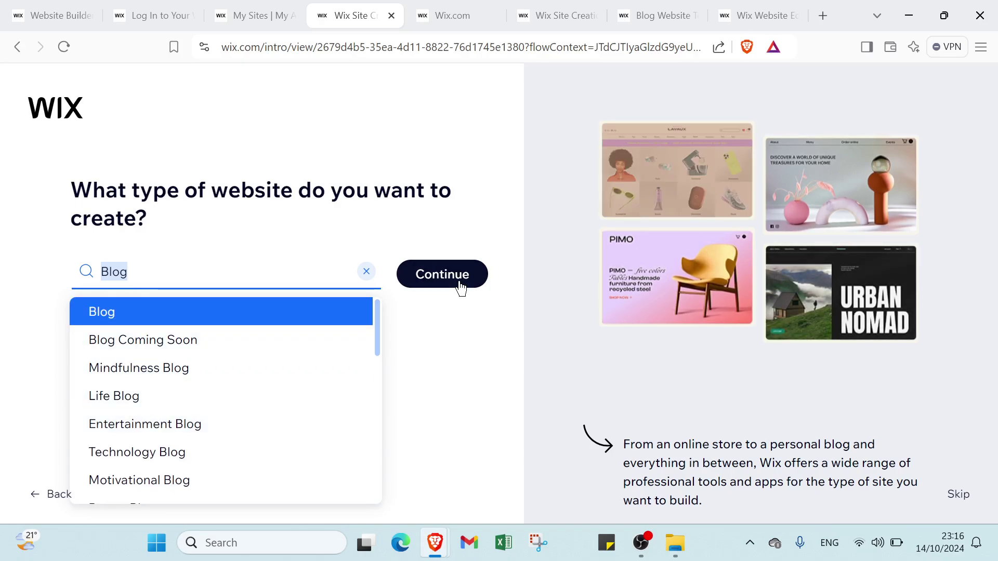
click(436, 21)
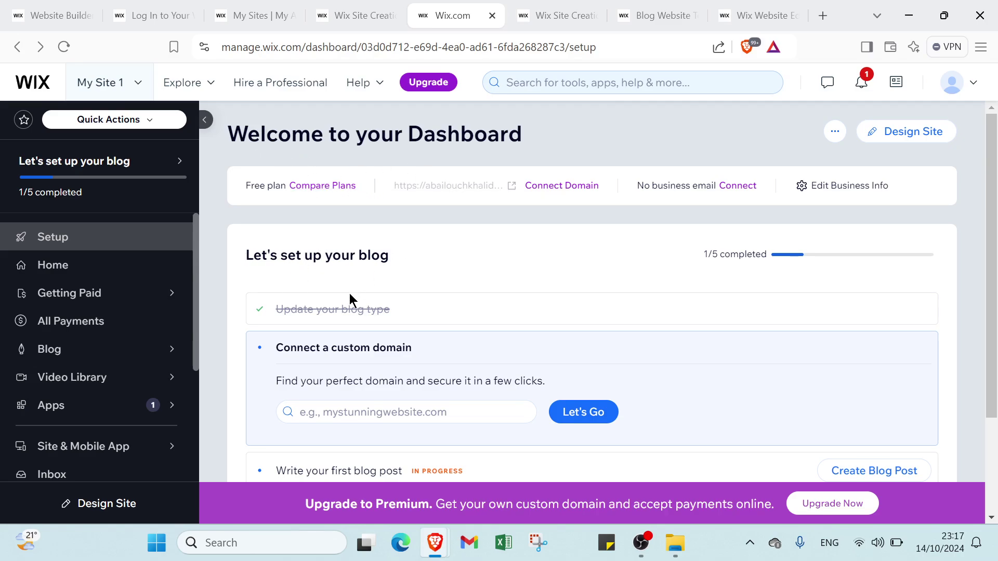
scroll(349, 294, down, 2)
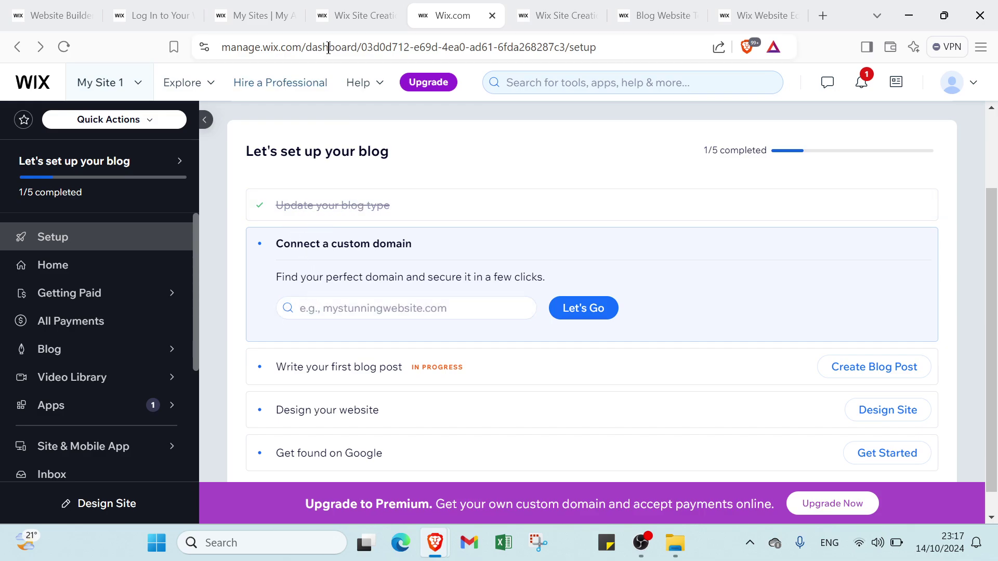
click(332, 18)
click(430, 16)
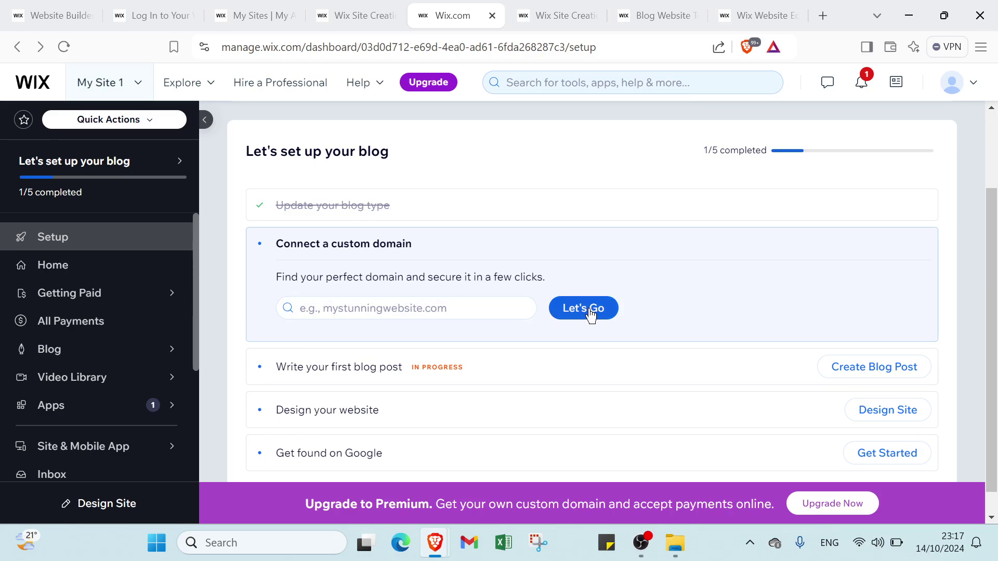
scroll(582, 314, down, 1)
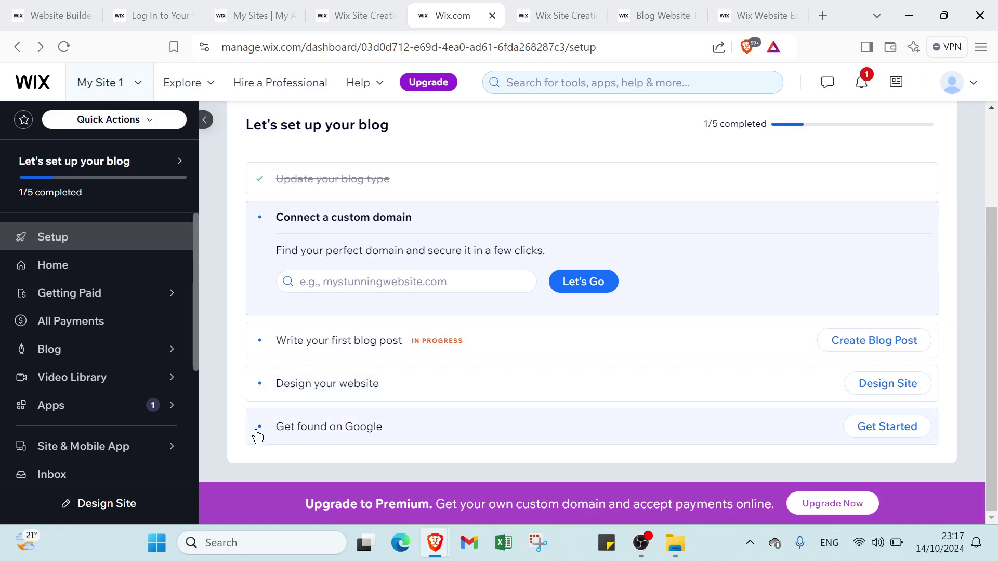
scroll(315, 298, up, 3)
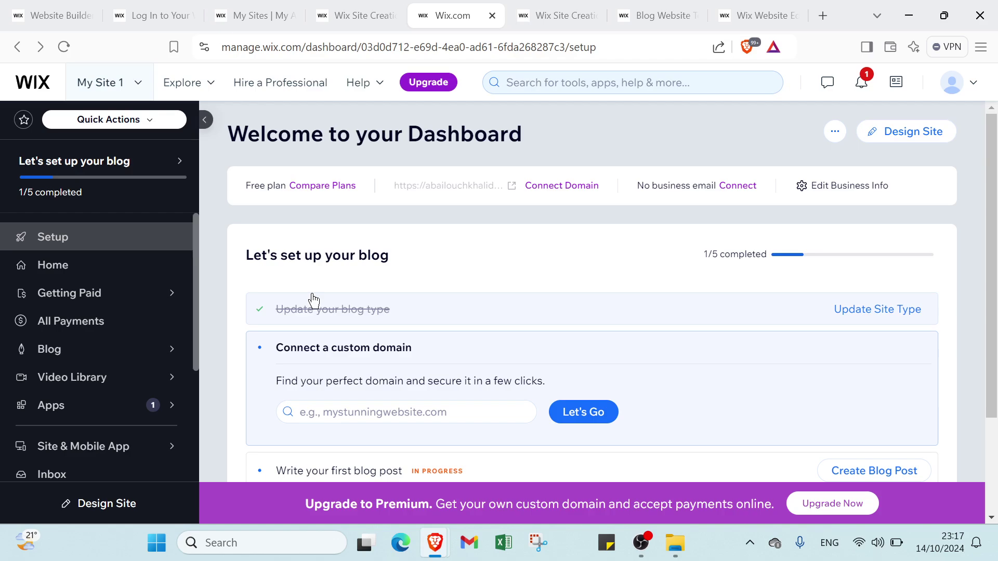
scroll(312, 297, down, 1)
scroll(306, 286, up, 1)
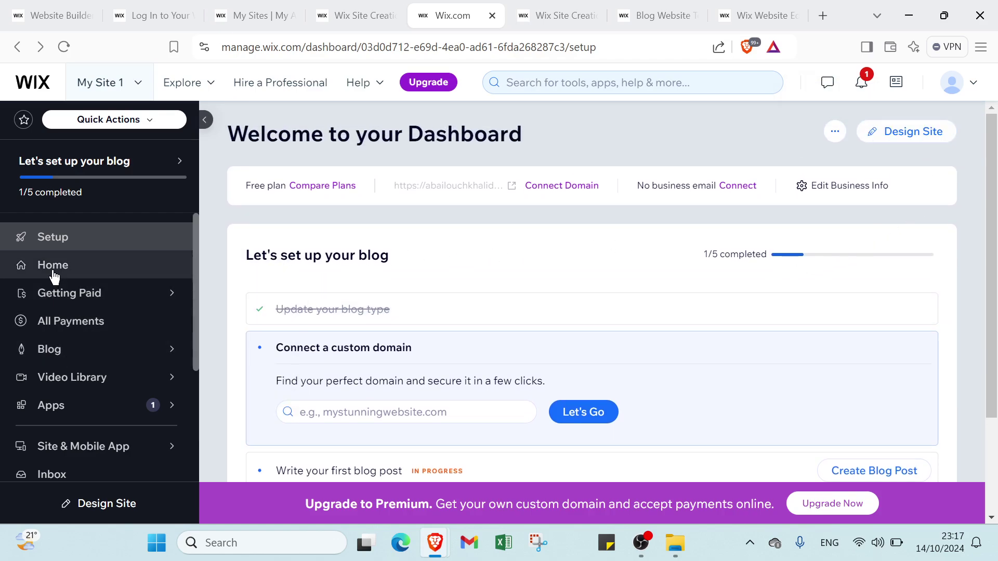
scroll(54, 276, down, 1)
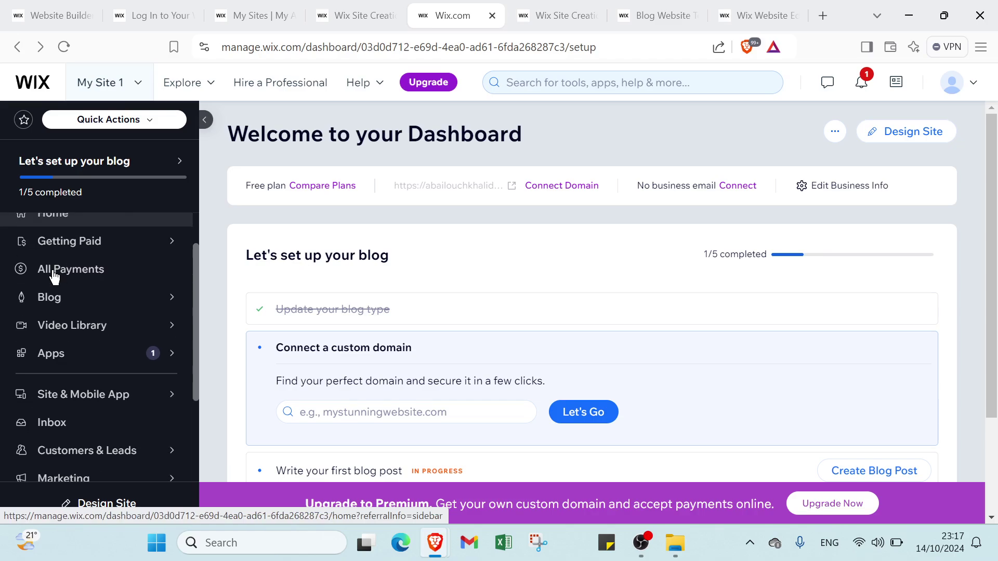
mouse_move(54, 256)
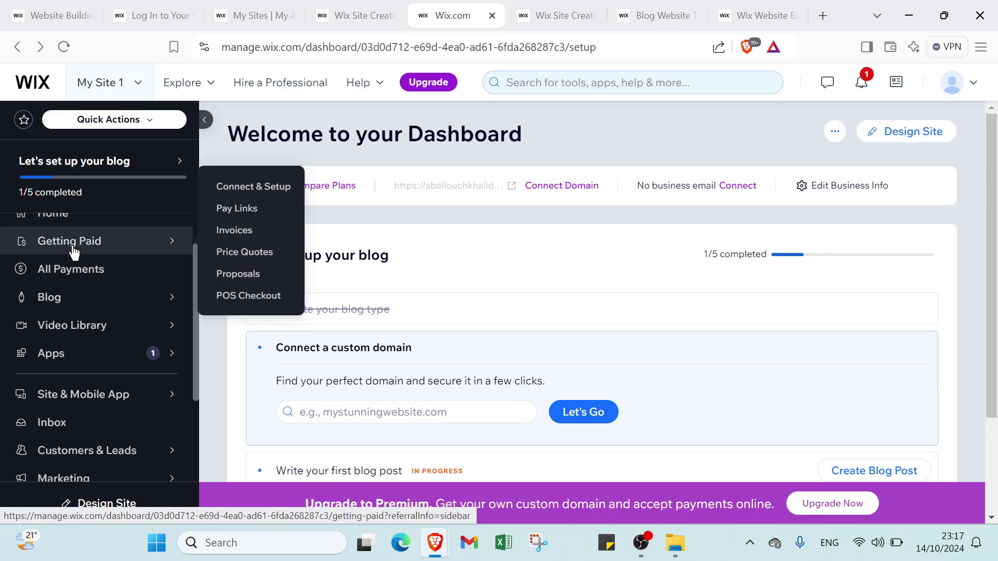
scroll(82, 256, up, 1)
scroll(91, 307, down, 1)
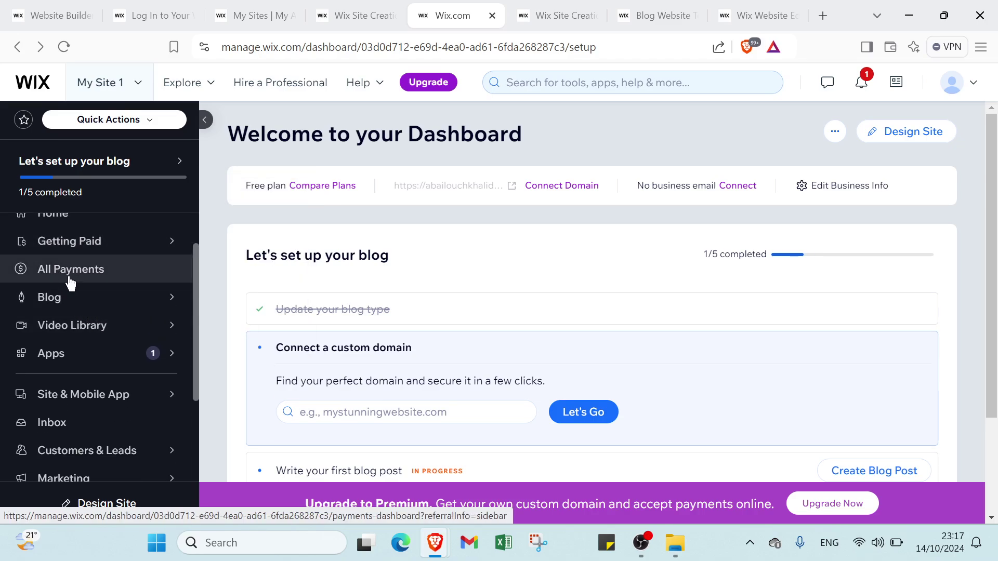
mouse_move(99, 338)
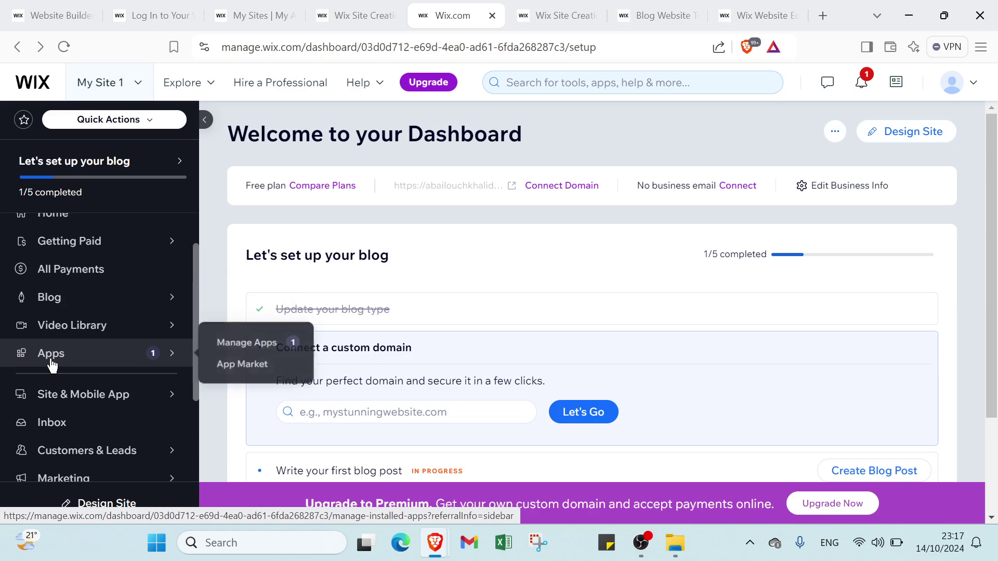
scroll(94, 359, down, 1)
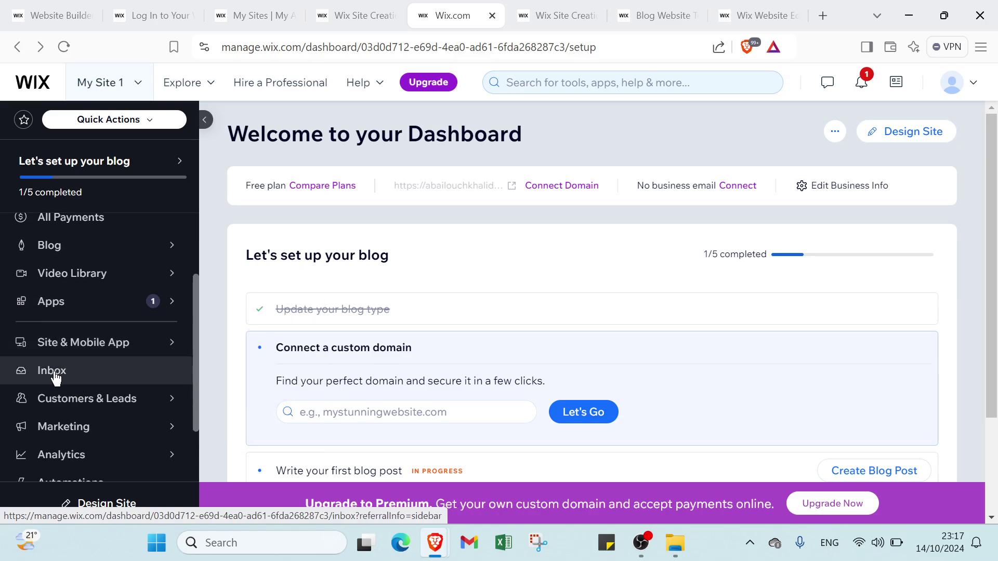
scroll(61, 374, down, 1)
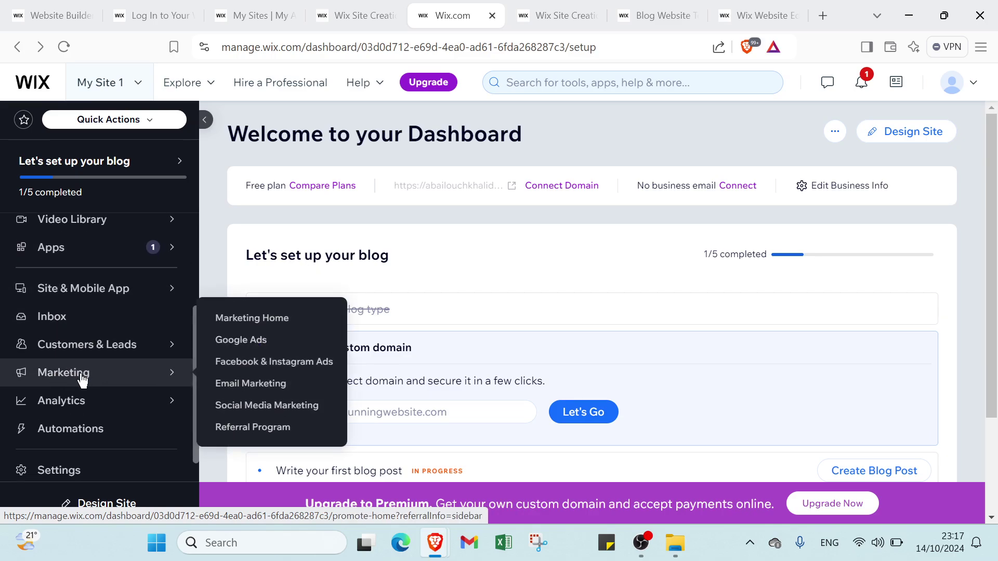
scroll(78, 382, down, 1)
mouse_move(51, 388)
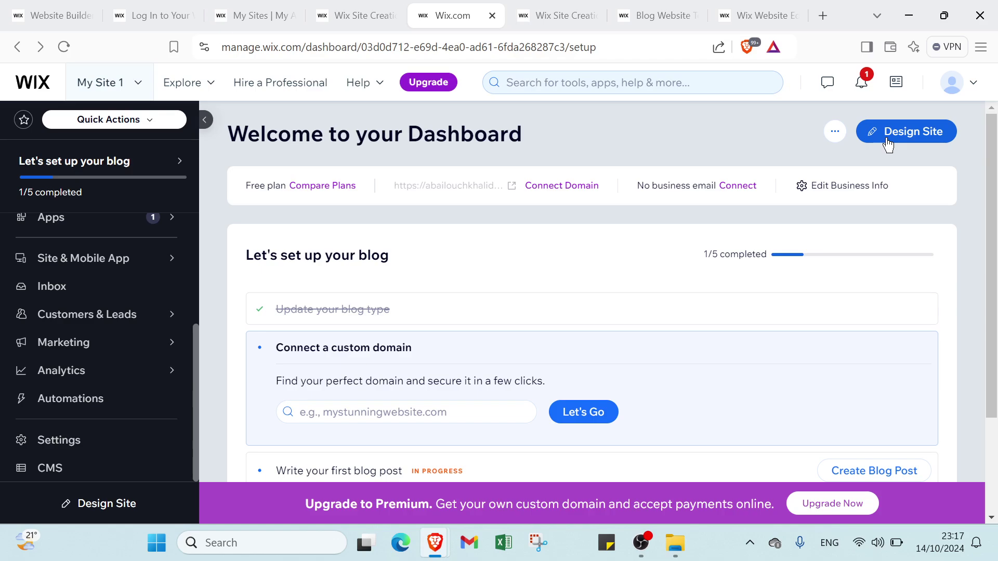
scroll(104, 312, up, 4)
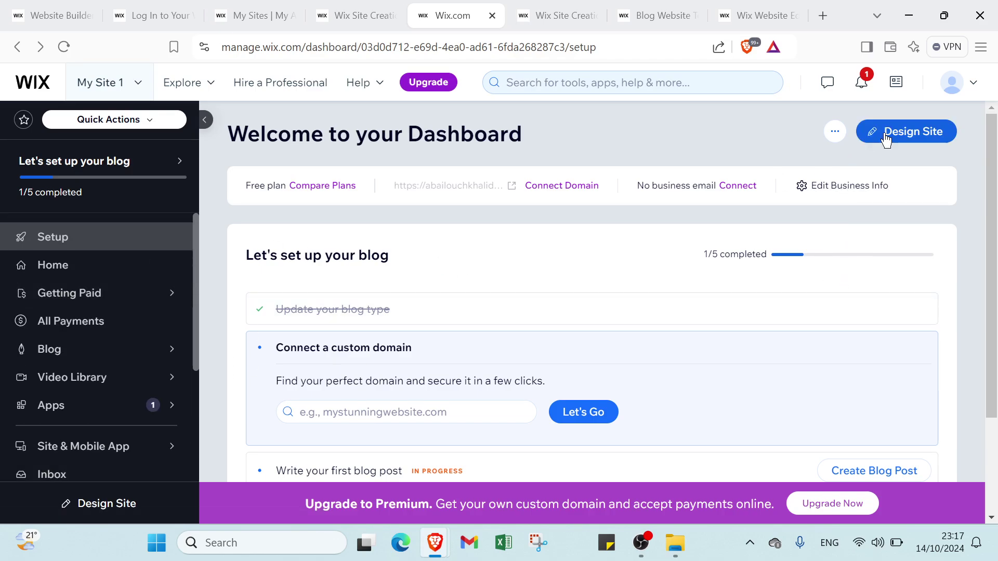
Return to the 'How would you like to design your website?' page.
click(539, 12)
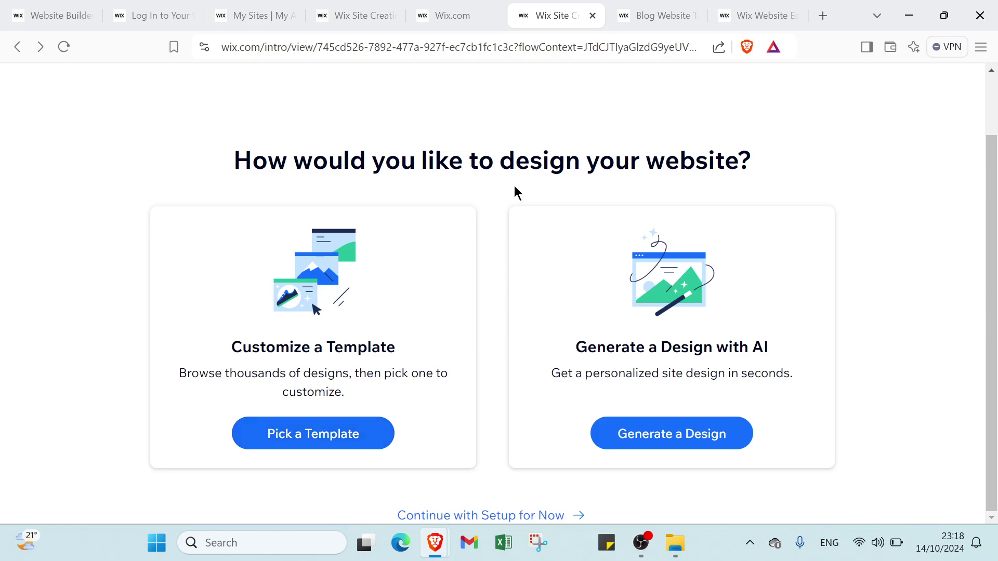
Browse the Blog Website Templates gallery and open the Travel Blog template for editing.
click(652, 15)
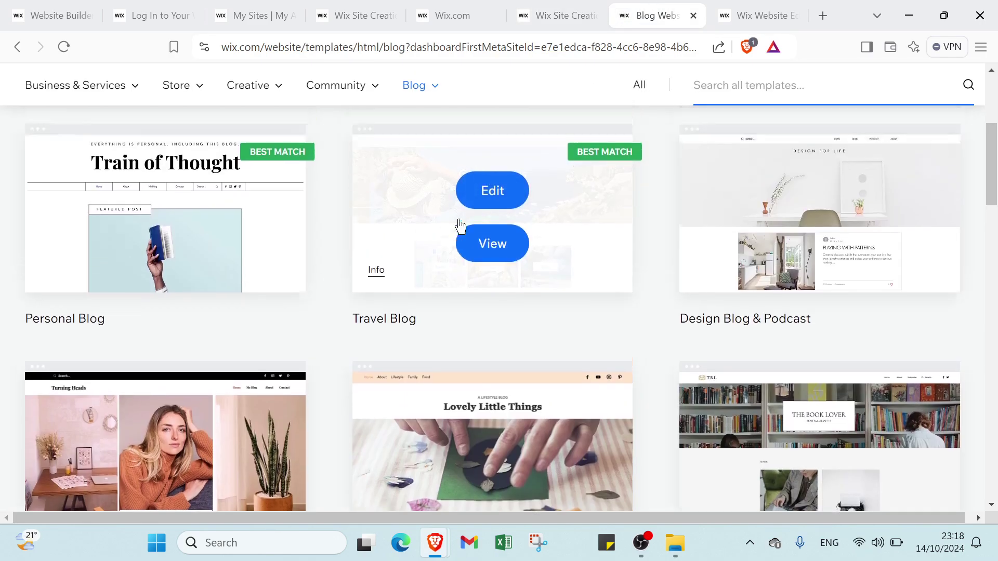
scroll(455, 232, up, 7)
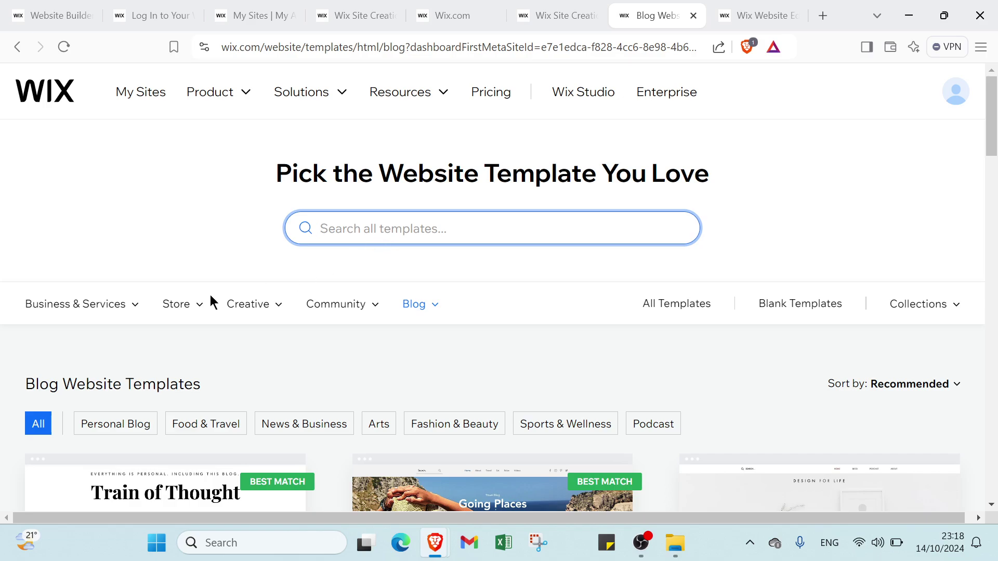
mouse_move(83, 300)
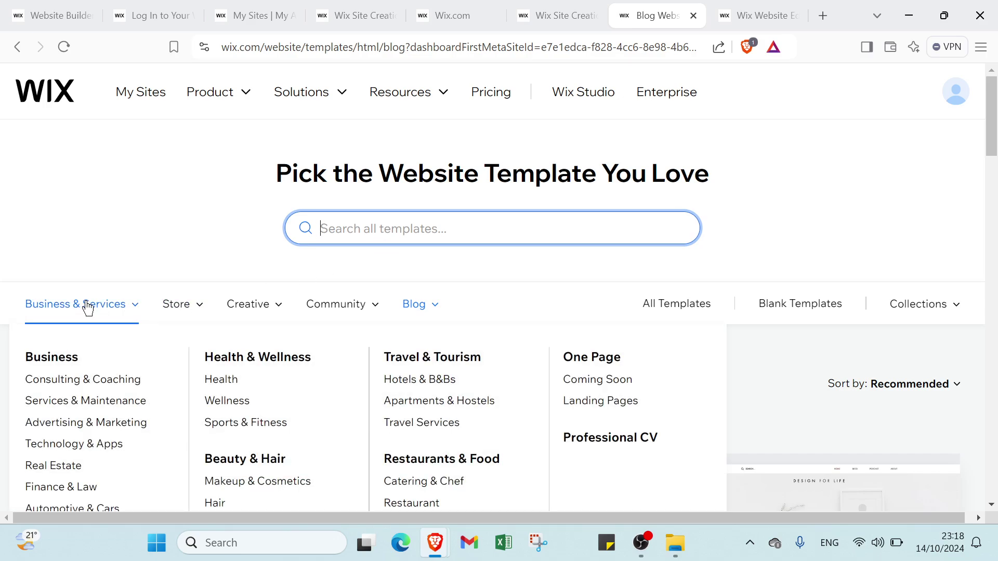
scroll(87, 308, down, 2)
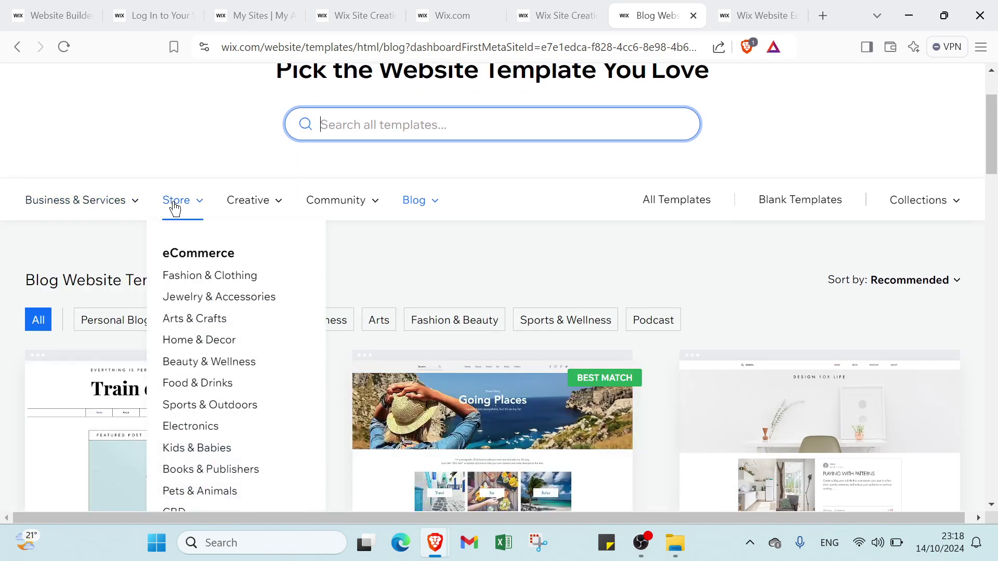
mouse_move(234, 207)
mouse_move(338, 205)
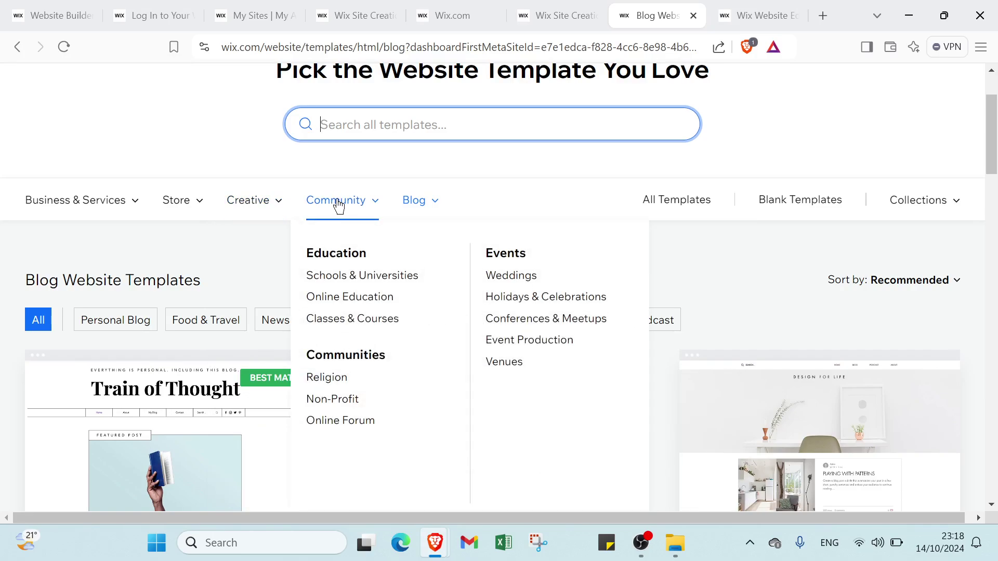
mouse_move(424, 204)
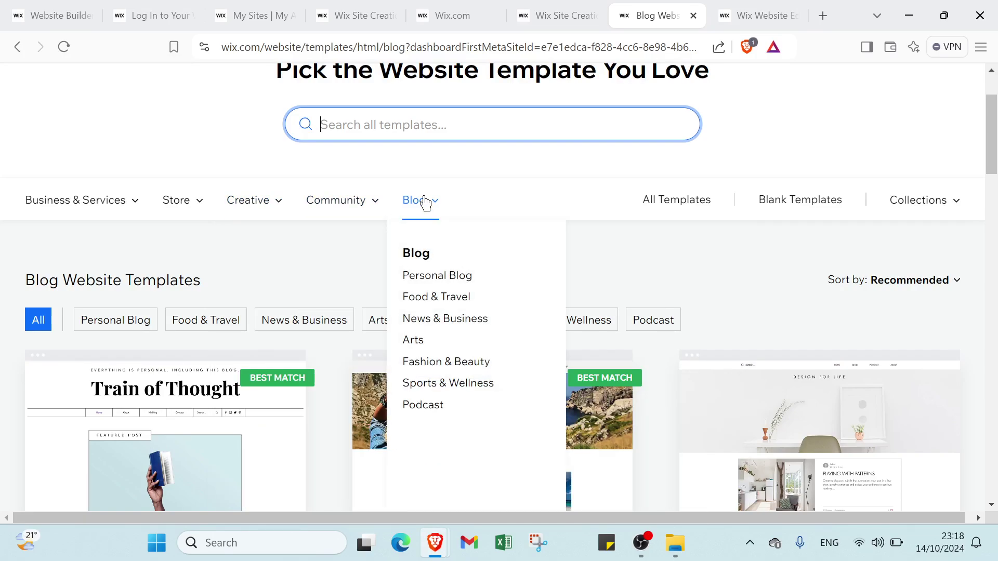
scroll(424, 204, up, 1)
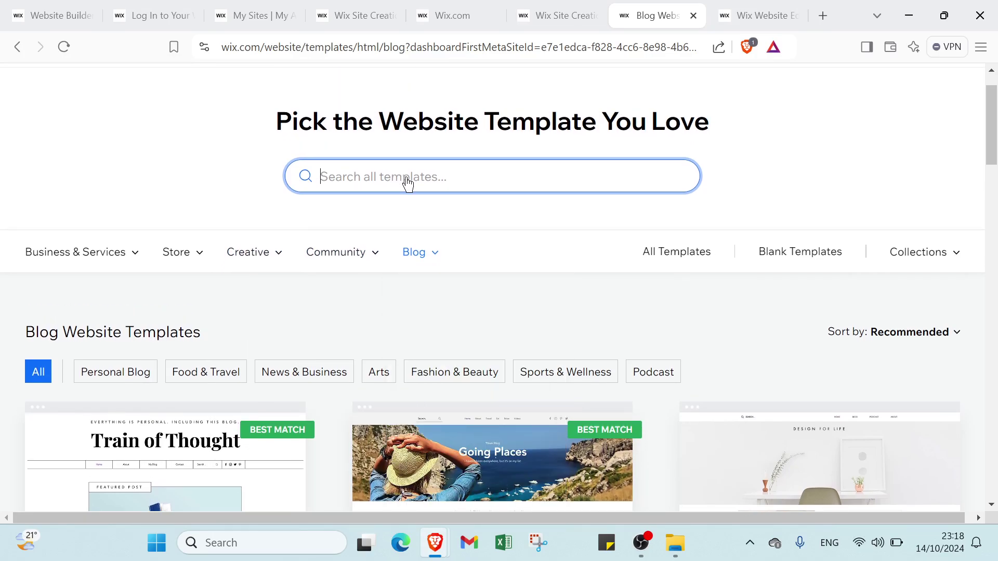
scroll(254, 386, down, 1)
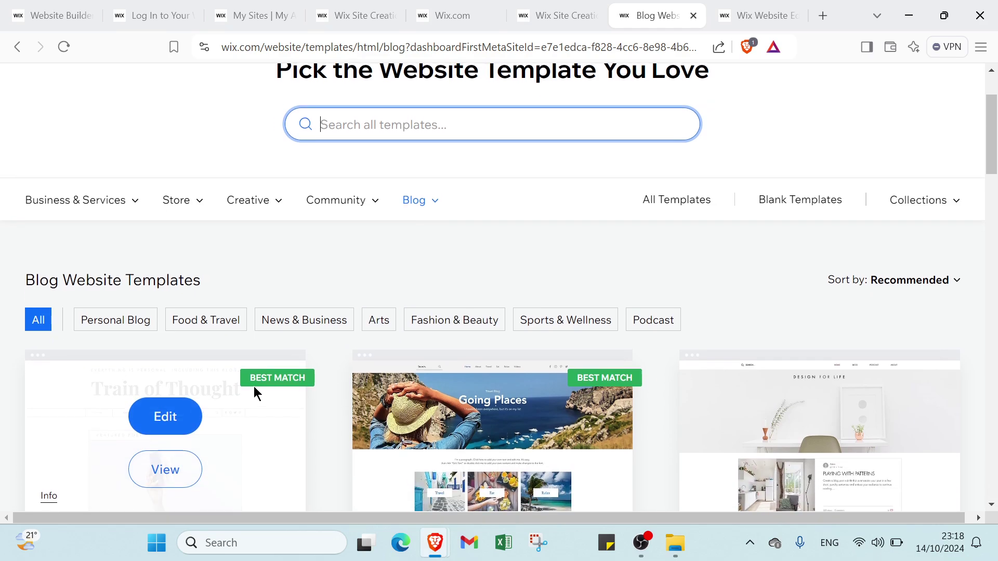
scroll(179, 281, down, 1)
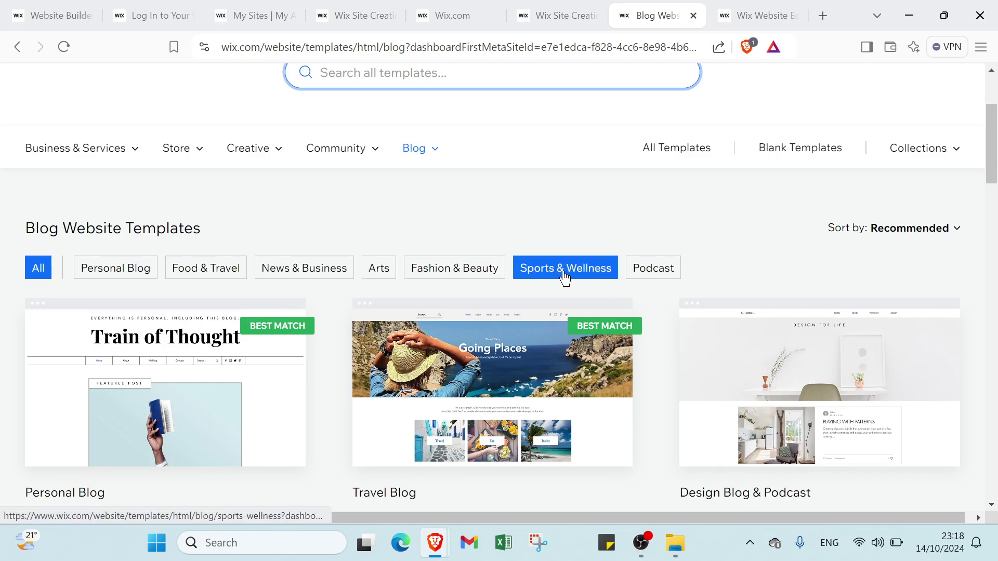
scroll(598, 291, down, 3)
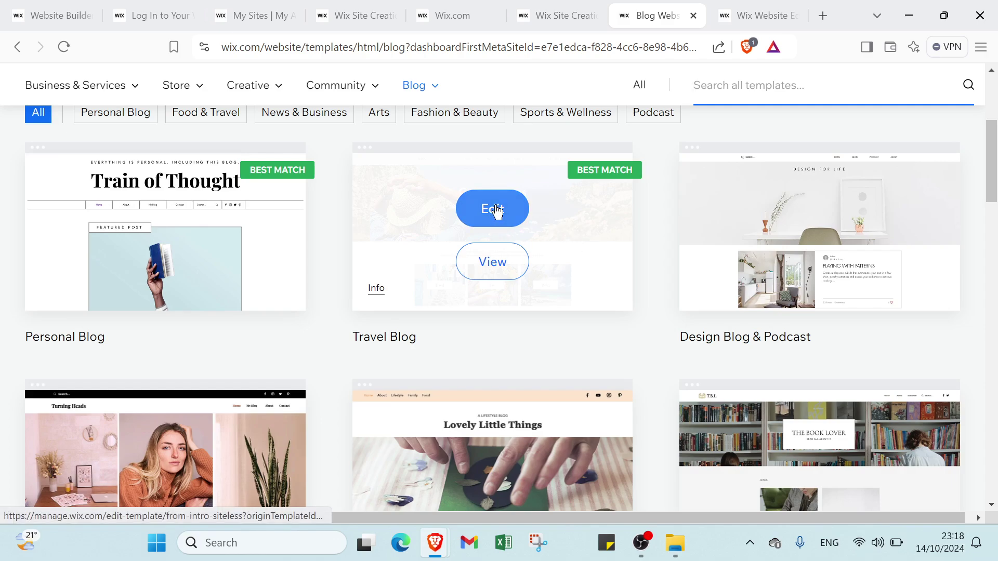
click(496, 209)
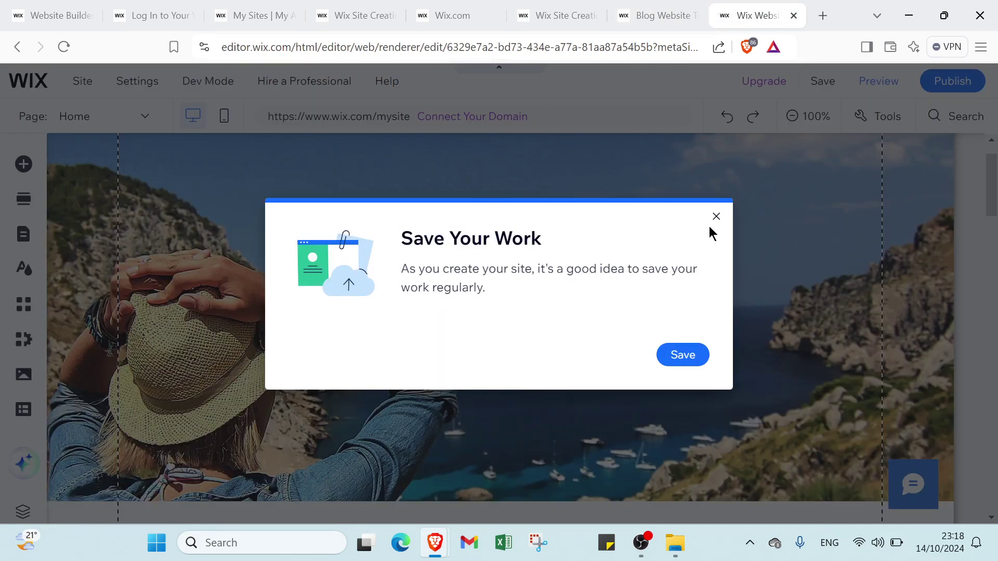
Close the Save Your Work prompt and open Manage Pages to list Home, About, Travel, Eat, Relax, Videos and Blog.
click(716, 217)
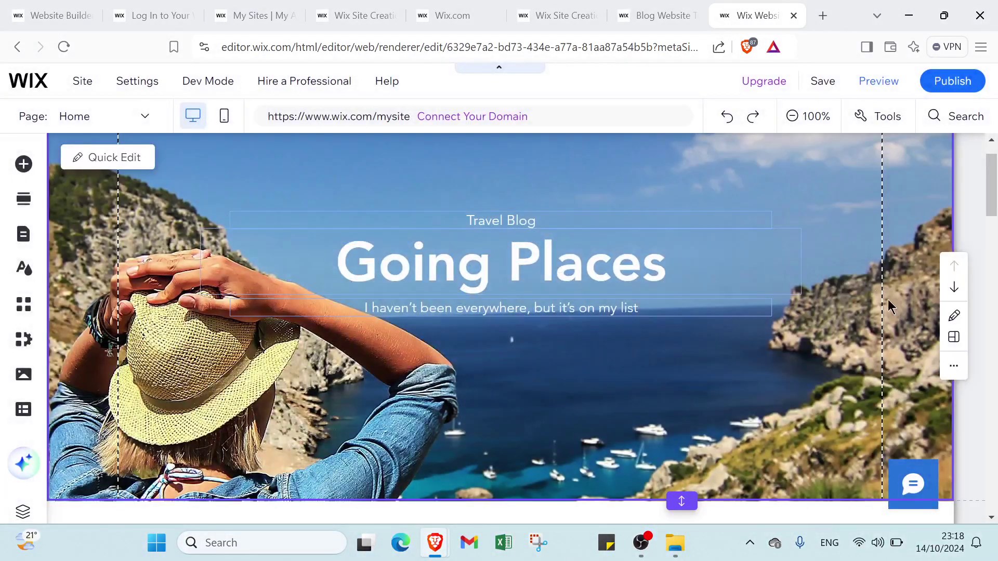
scroll(174, 225, up, 1)
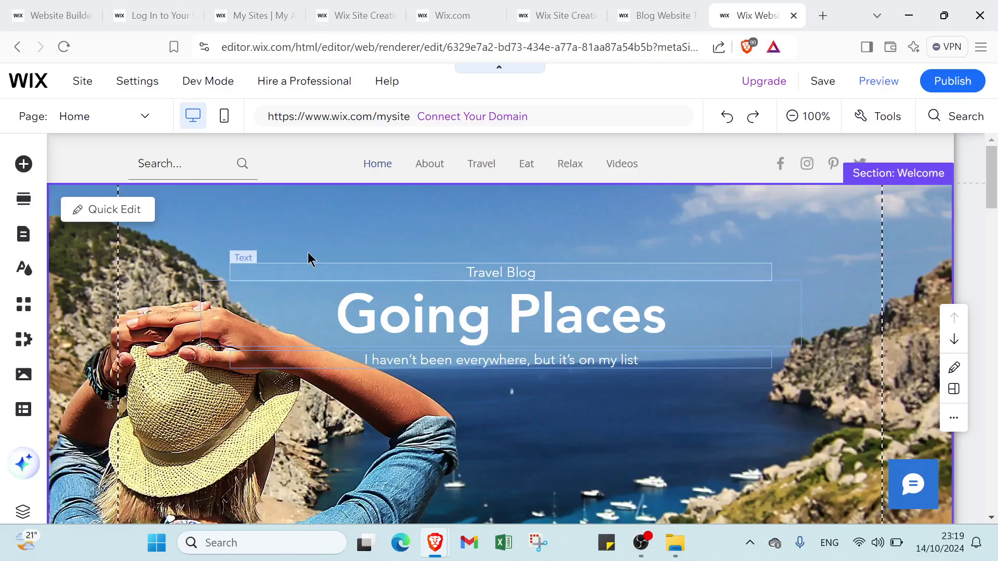
click(76, 117)
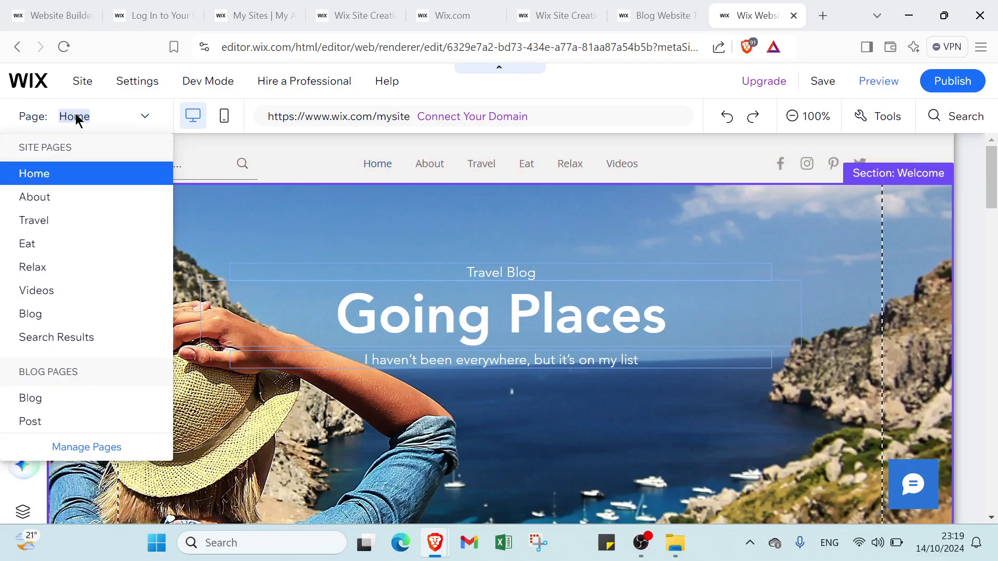
click(91, 449)
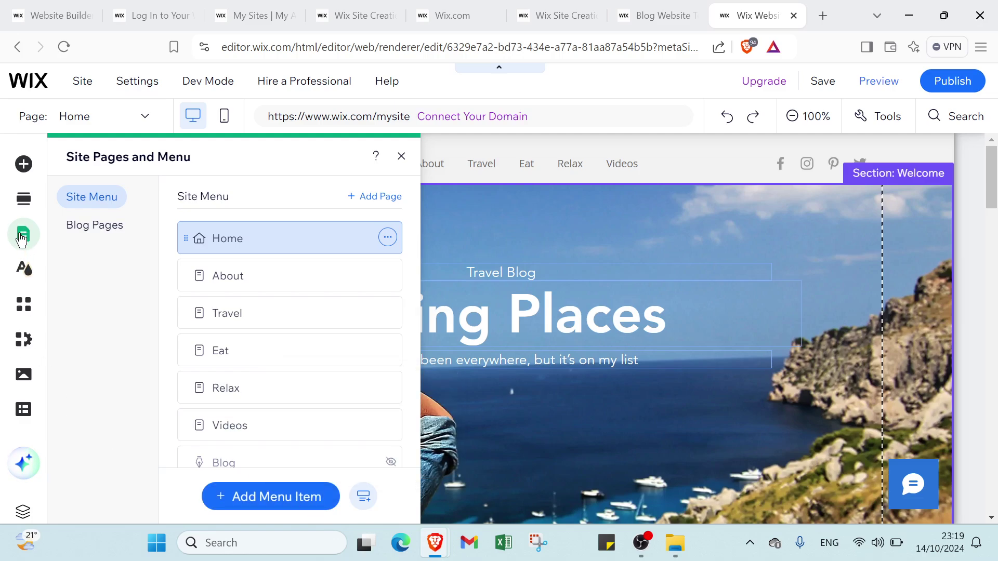
Browse Add Section, view the Blog and Post blog pages, and open the Site Design panel.
click(24, 203)
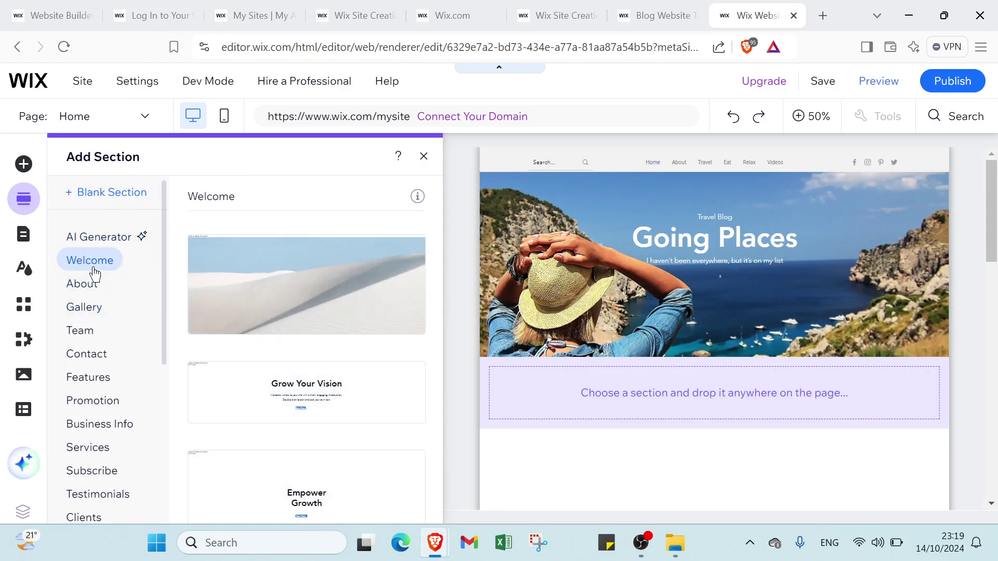
scroll(79, 317, down, 5)
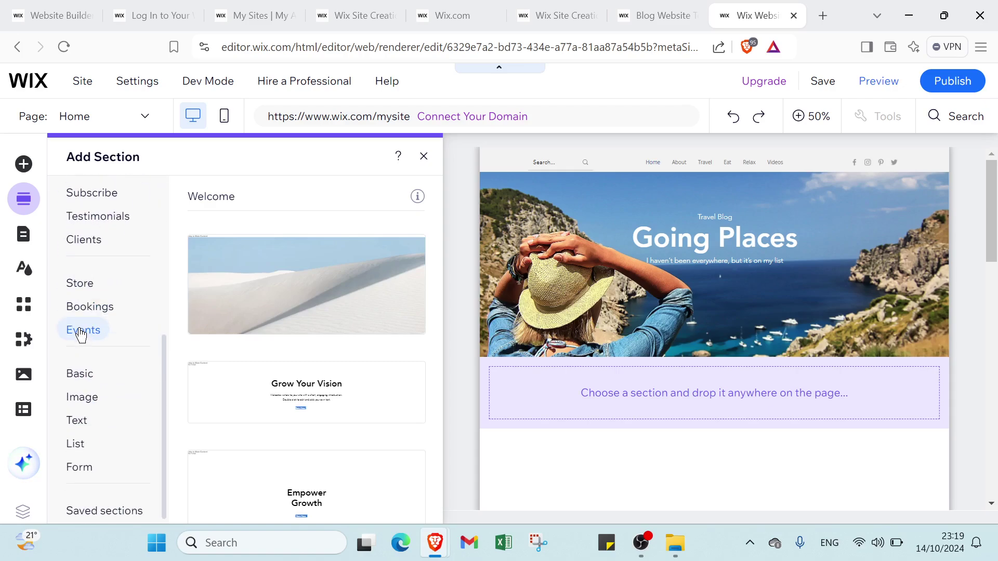
scroll(82, 340, up, 5)
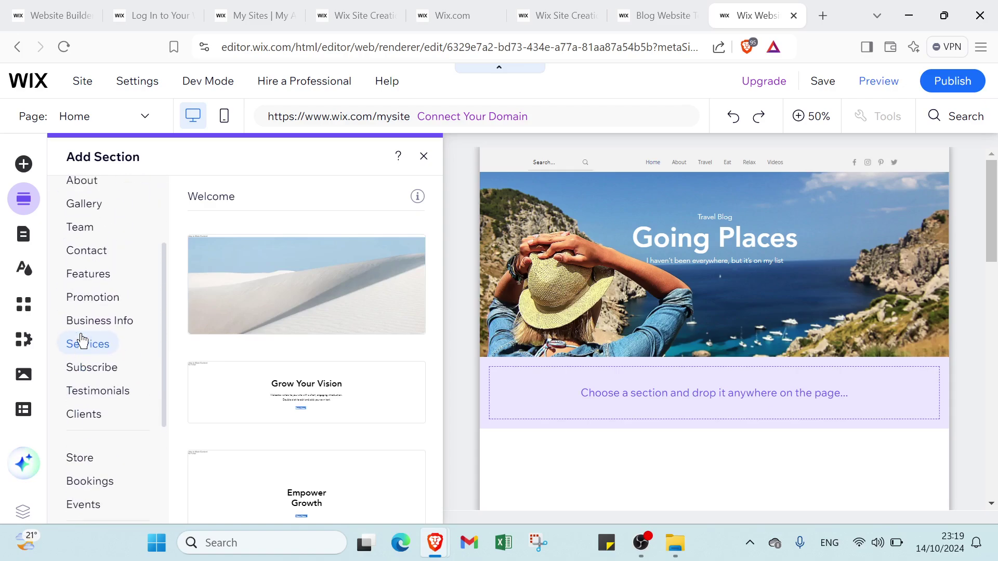
click(24, 237)
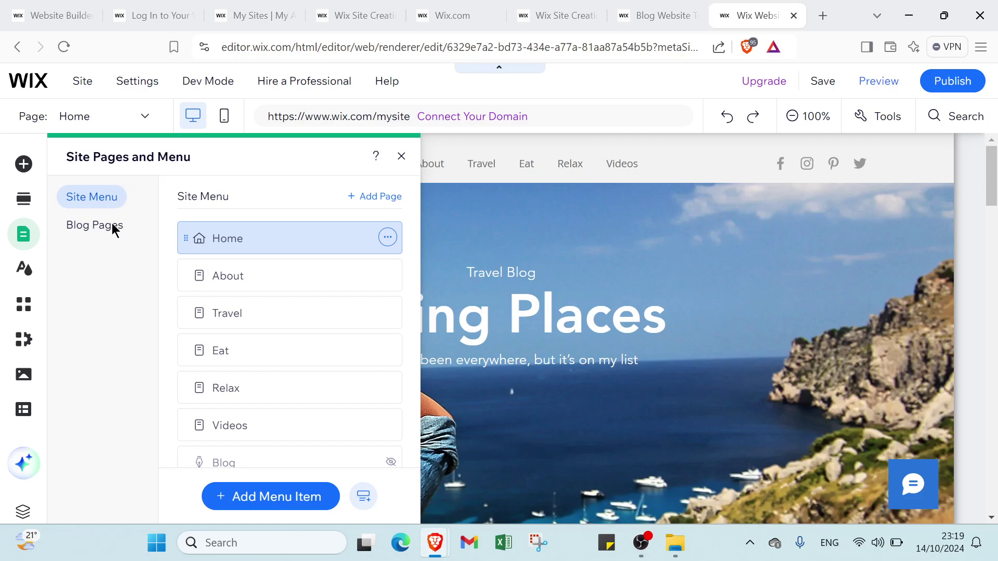
click(96, 234)
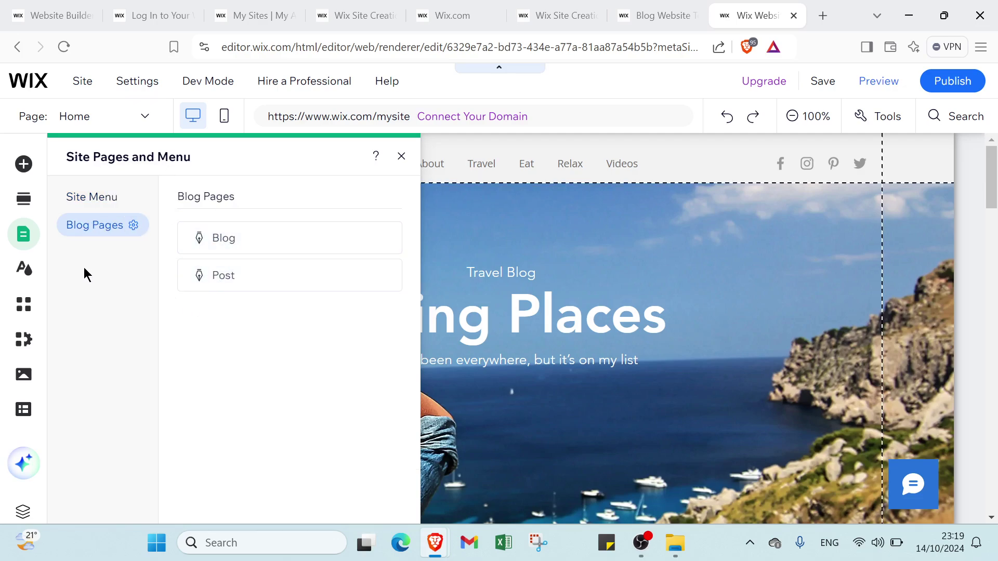
click(34, 270)
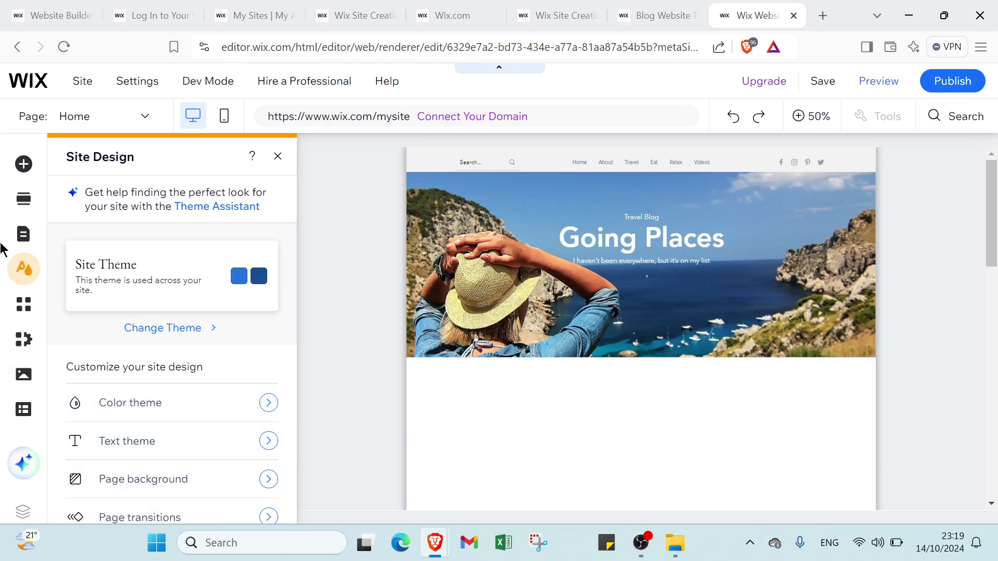
Preview the Text elements: Themed Text, Titles, Paragraphs, Collapsible Text, Text Marquee and Text Mask.
click(21, 168)
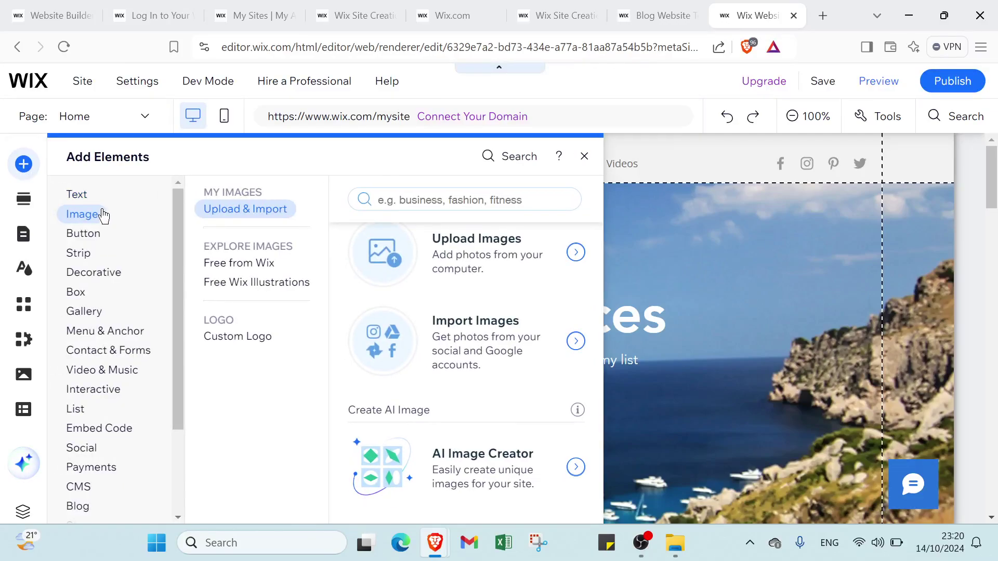
click(79, 195)
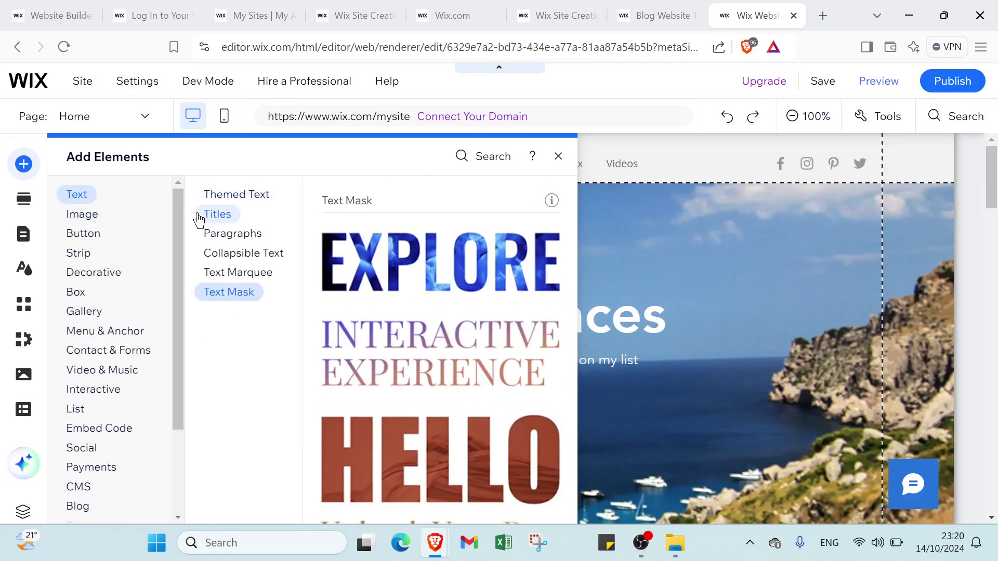
click(216, 197)
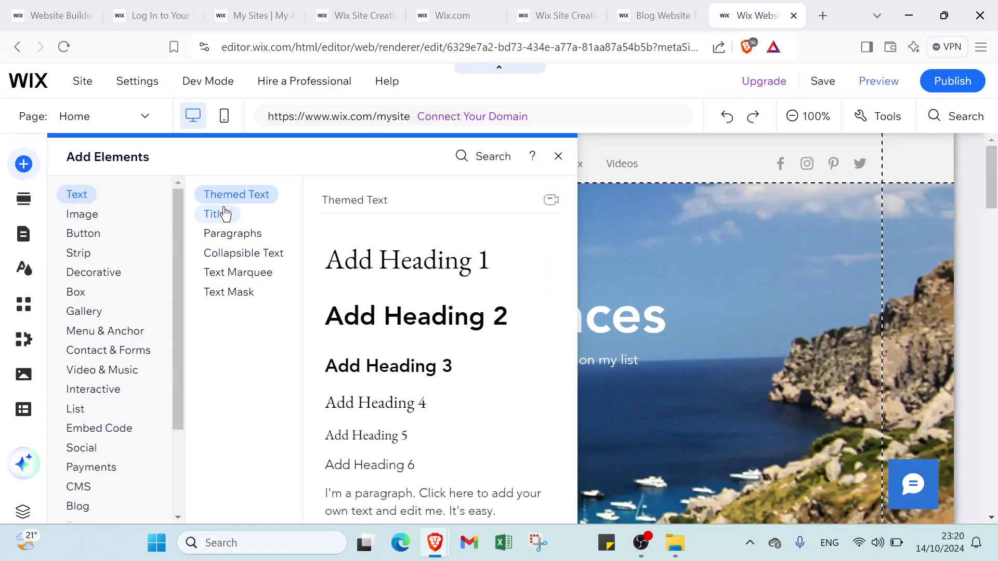
click(223, 212)
click(235, 233)
click(240, 252)
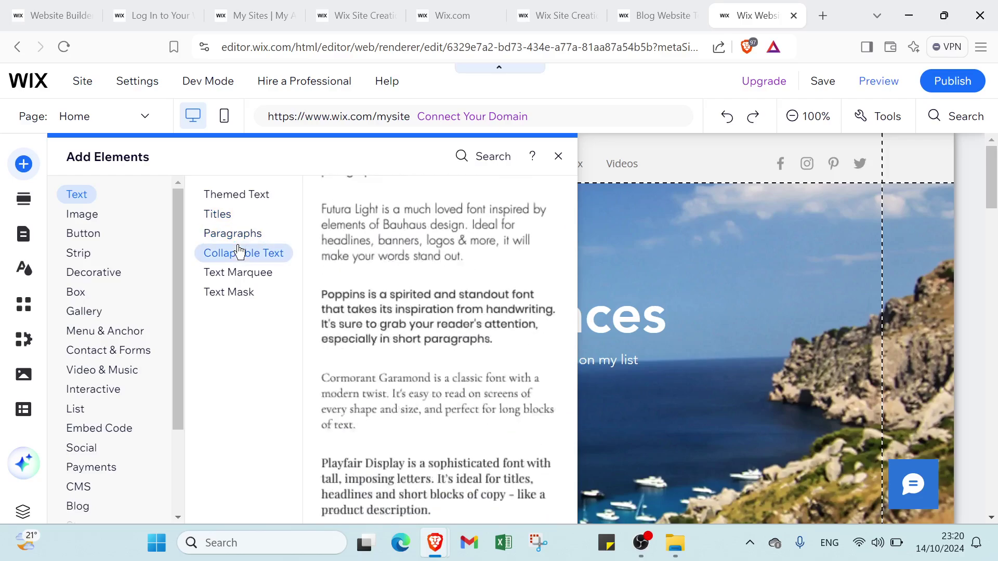
click(221, 273)
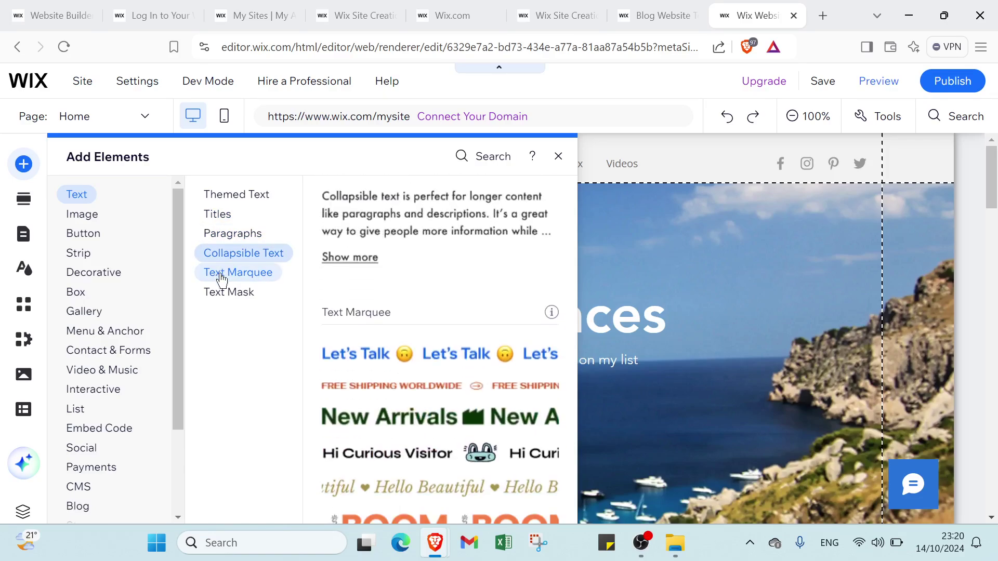
click(226, 294)
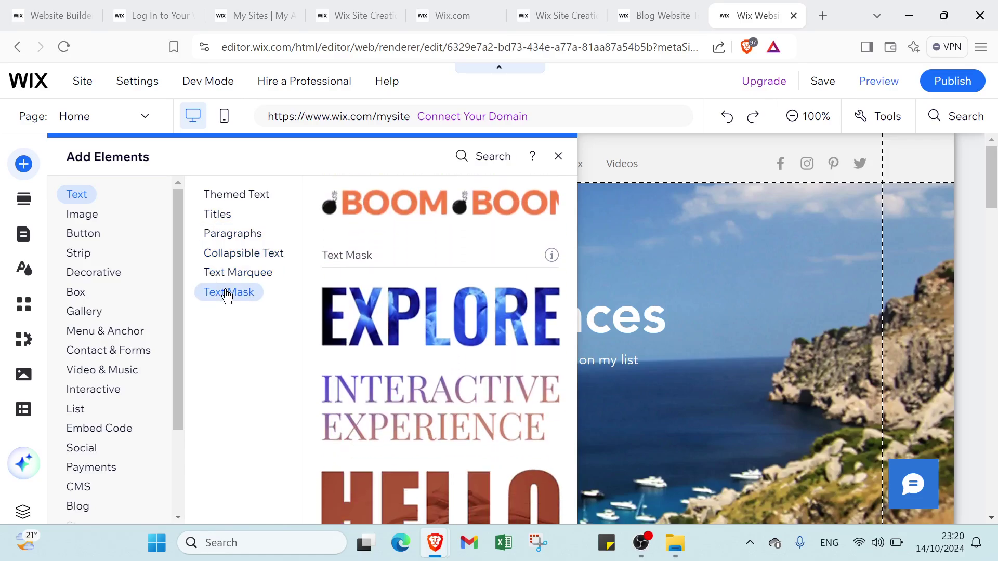
Preview the Image elements: upload options, free Wix images, Free Wix Illustrations and Custom Logo.
click(106, 221)
click(219, 208)
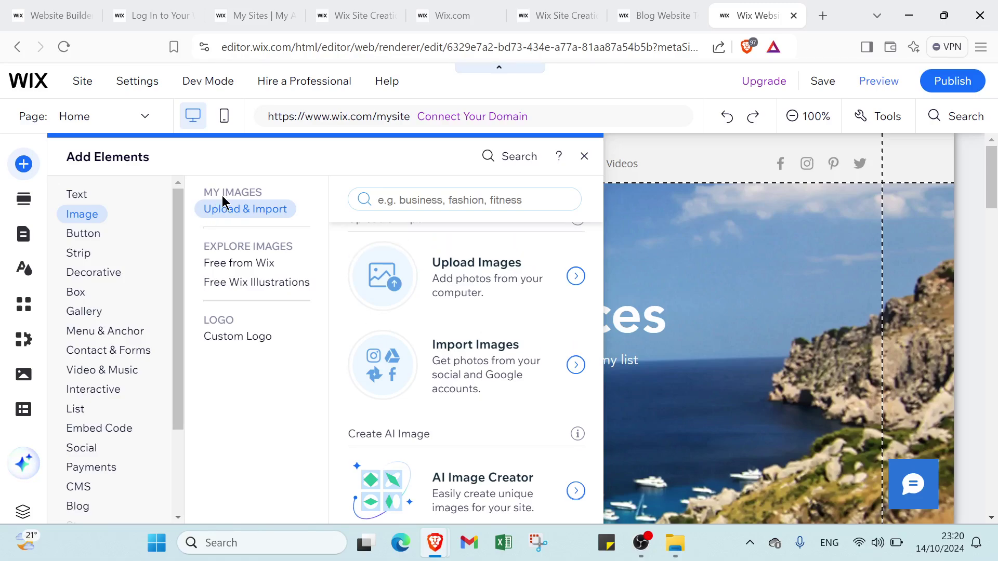
click(234, 264)
click(232, 283)
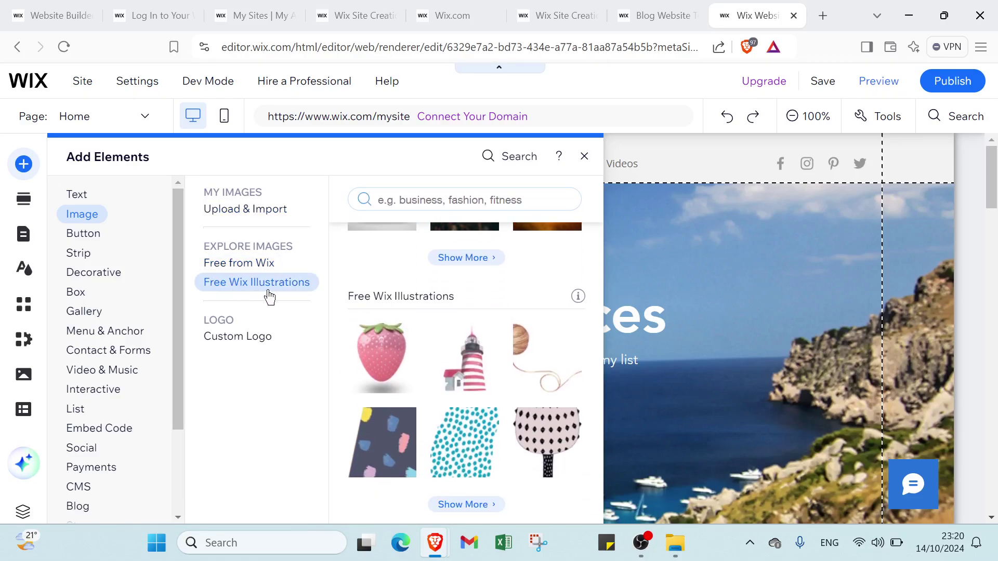
click(236, 338)
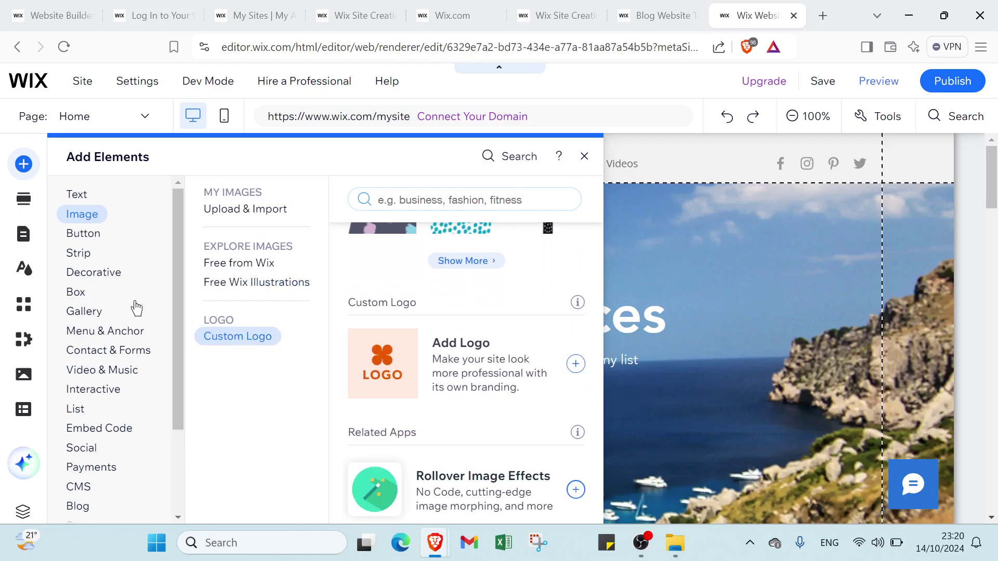
Preview the Button styles: Themed, Text & Icon, Icon, Image, Document, iTunes and Wix Chat.
click(83, 235)
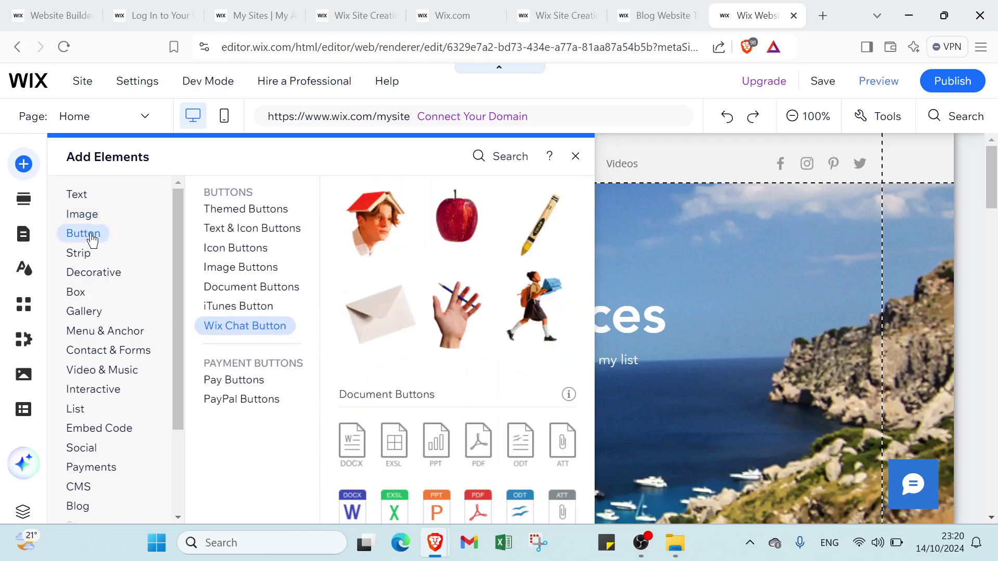
click(237, 209)
click(240, 229)
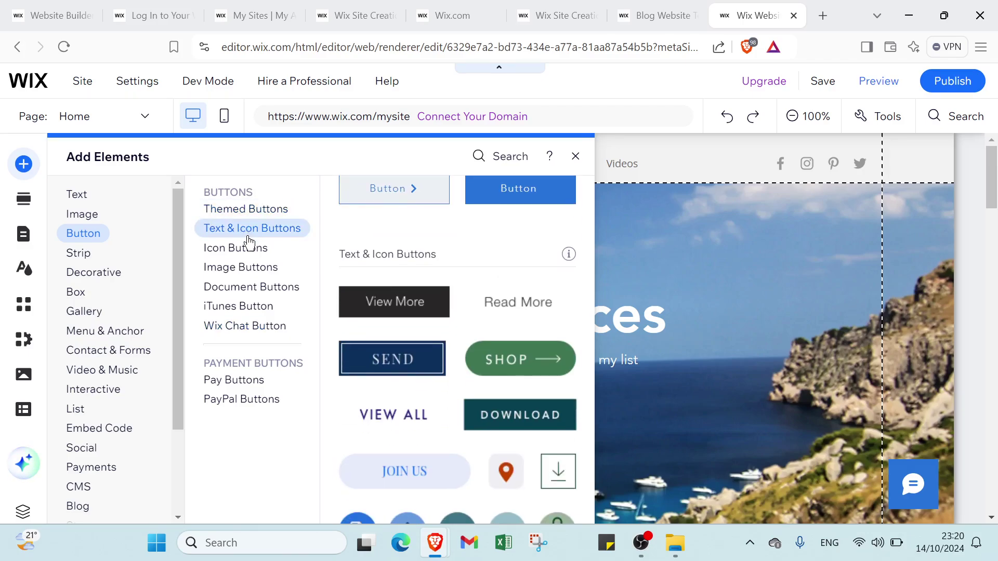
click(249, 242)
click(248, 267)
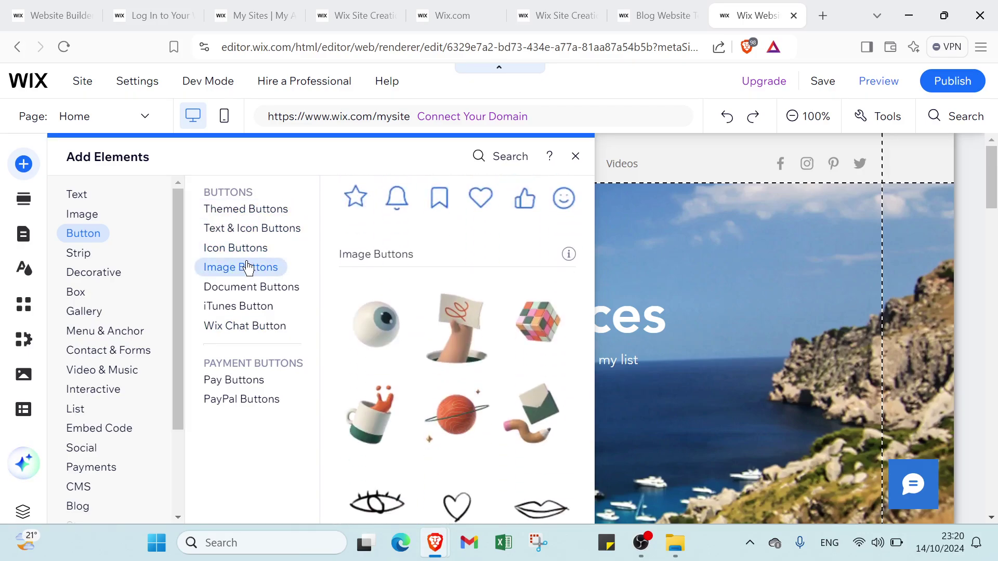
click(243, 248)
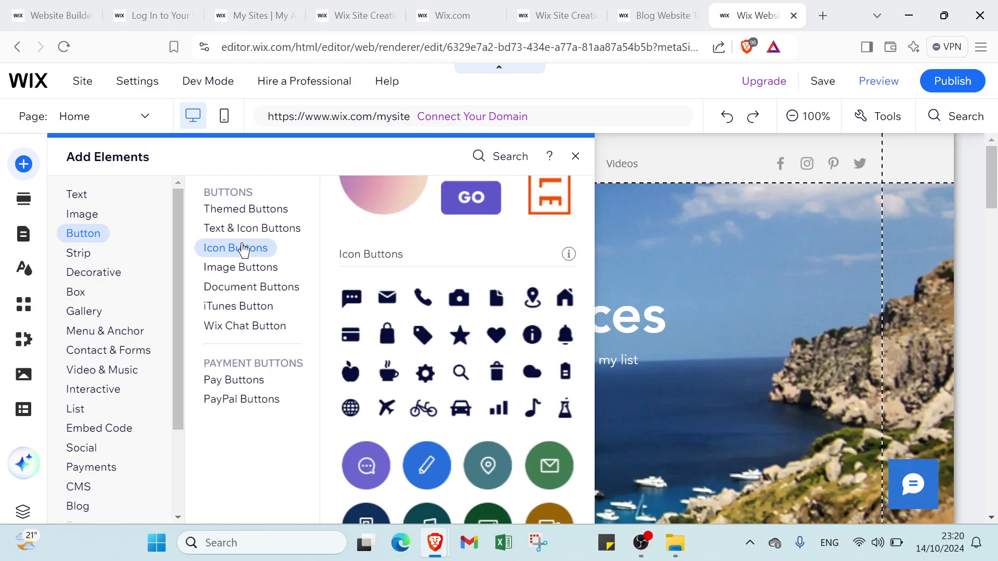
click(245, 266)
click(242, 289)
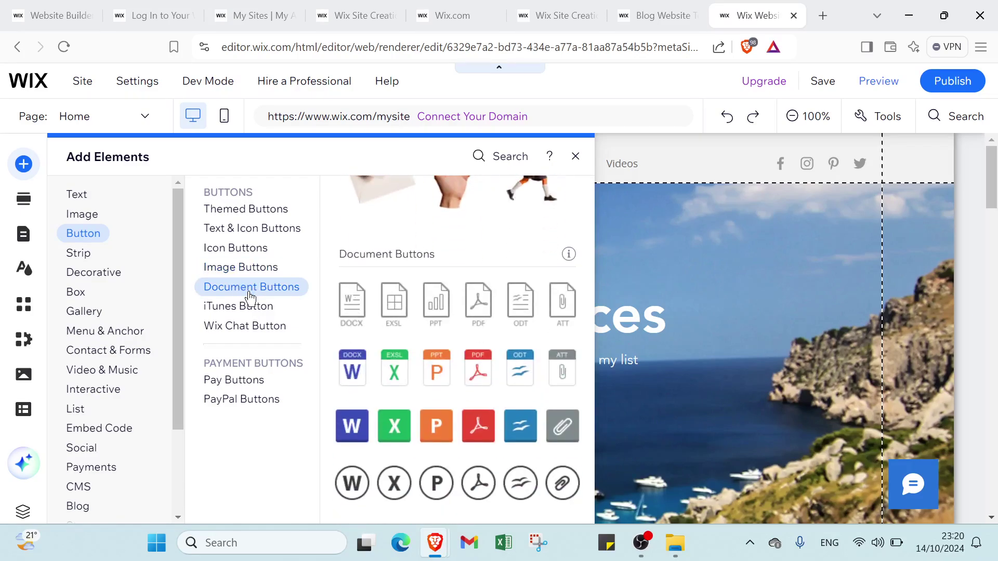
click(243, 306)
click(254, 326)
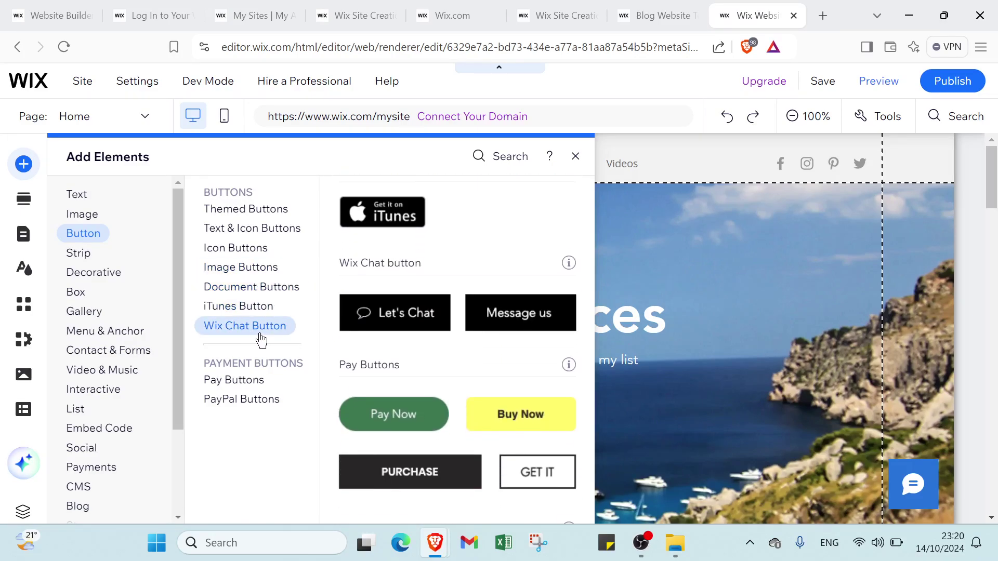
Preview Decorative arrows and the Classic, Featured, About, Services, Contact, Welcome and Testimonials strips.
click(93, 270)
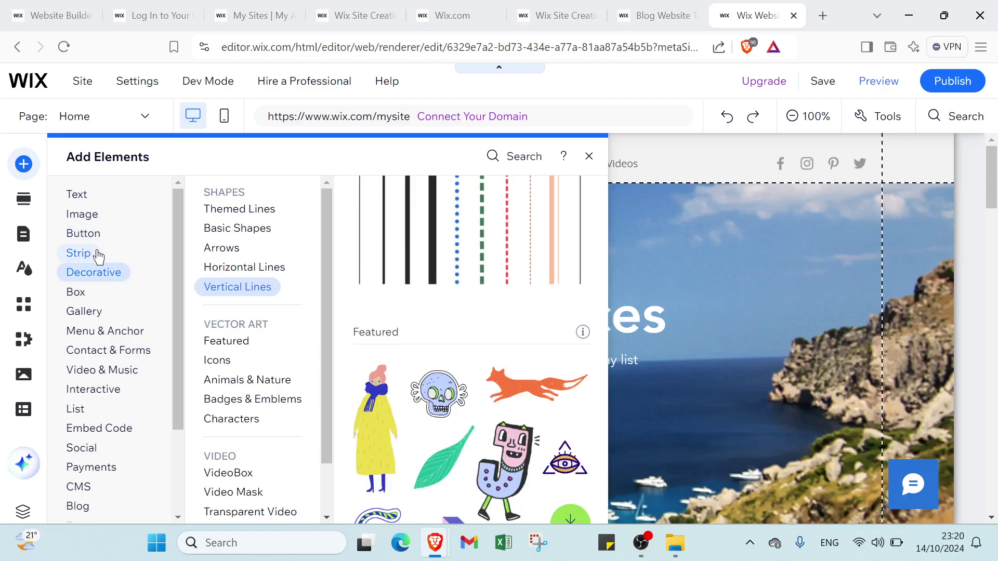
click(203, 245)
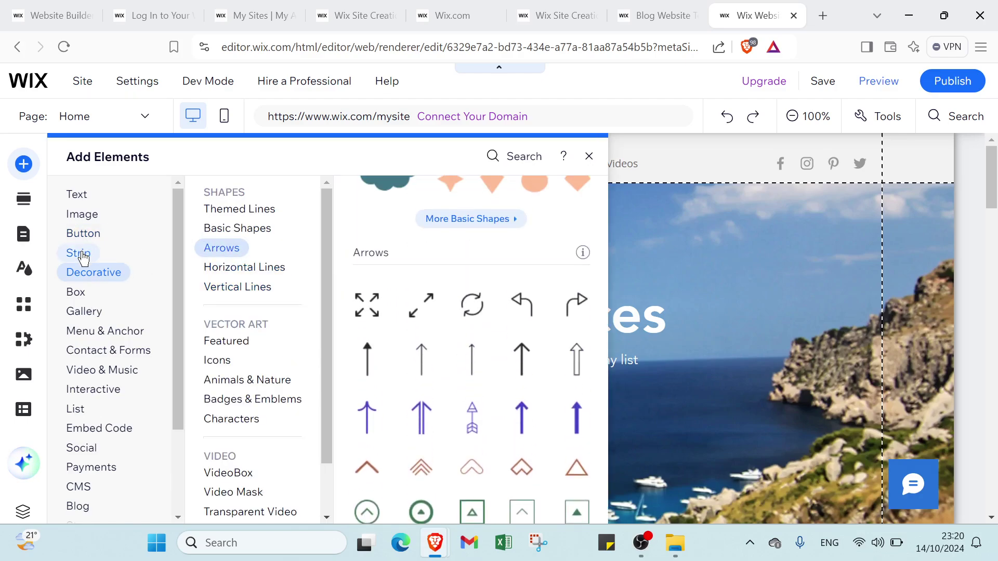
click(83, 256)
click(221, 234)
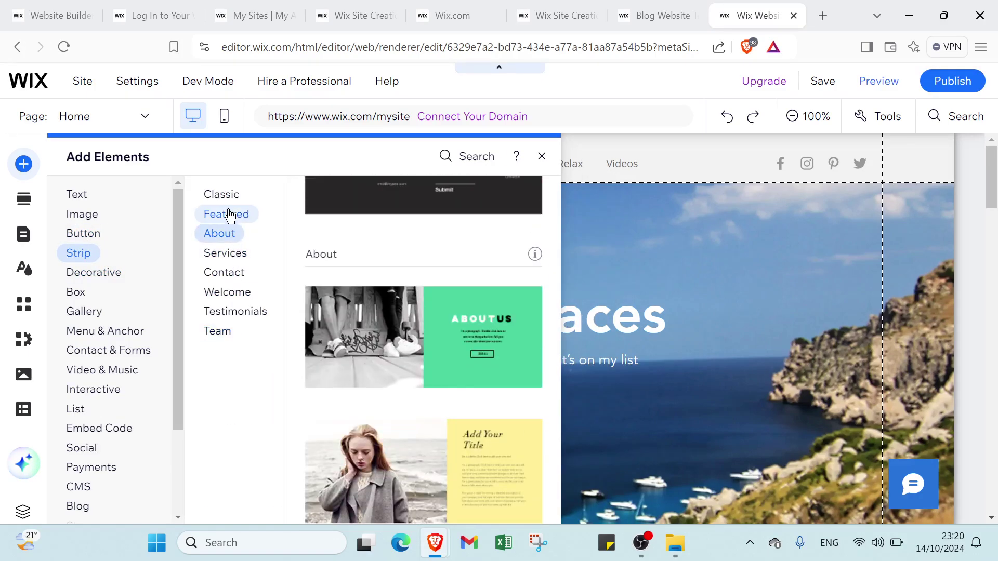
click(222, 197)
click(231, 214)
click(232, 234)
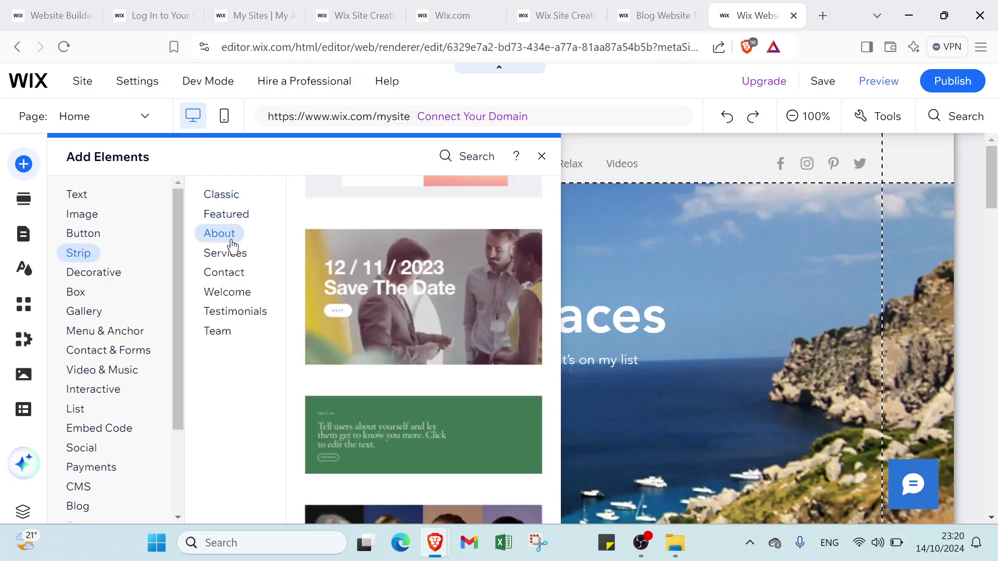
click(229, 253)
click(230, 271)
click(231, 292)
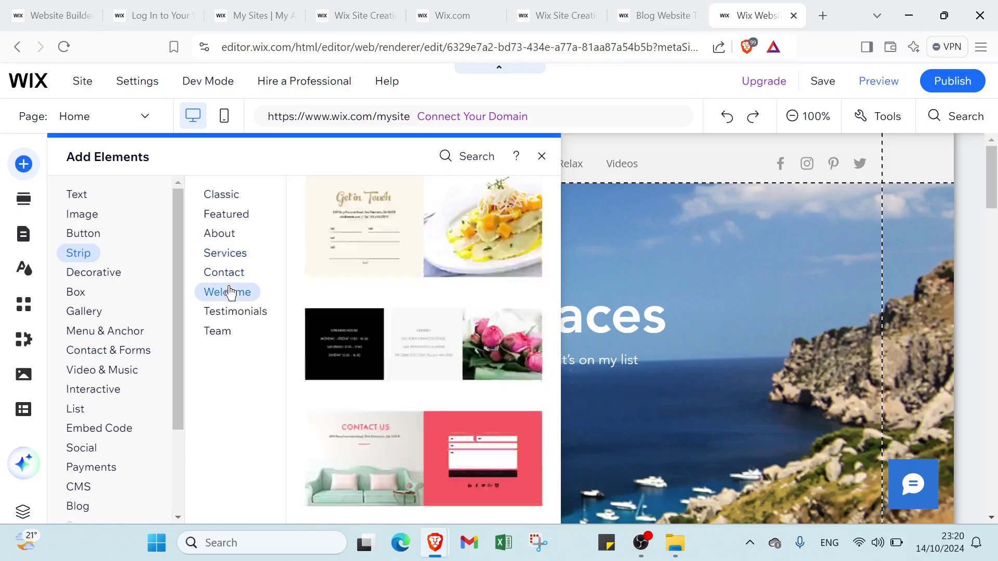
click(226, 311)
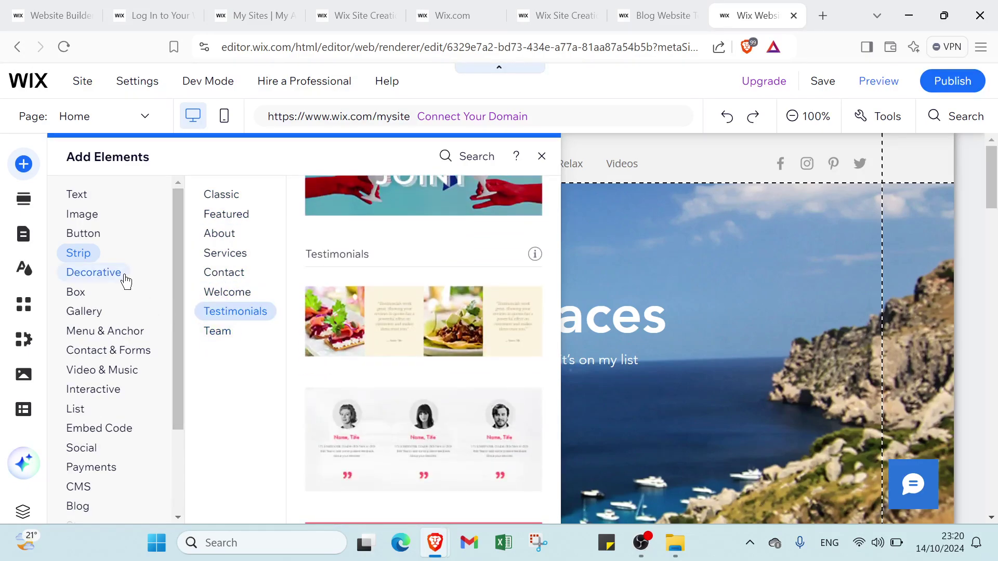
Preview Themed Lines, Animals & Nature illustrations, gallery layouts and the Welcome strips again.
click(126, 281)
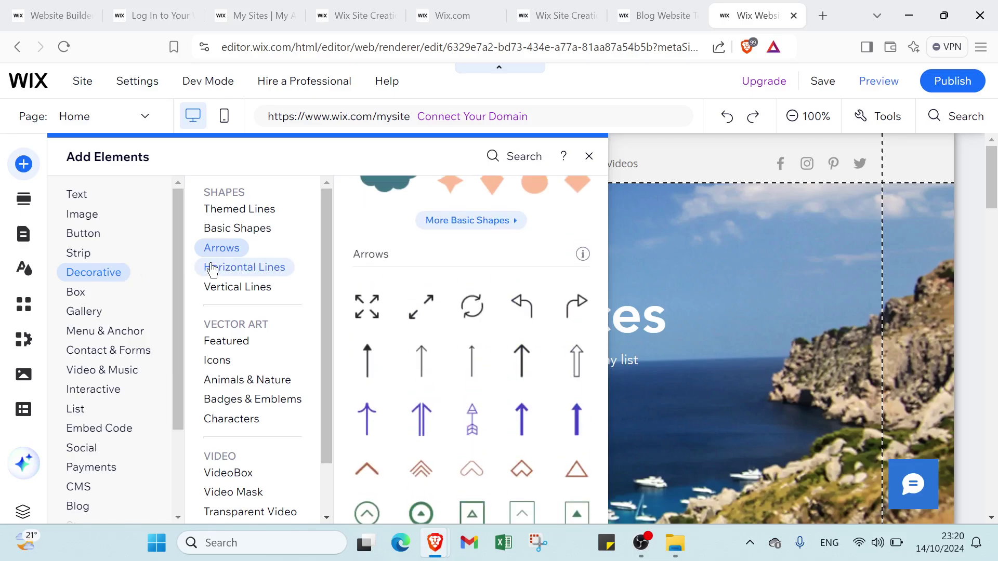
click(241, 208)
click(218, 389)
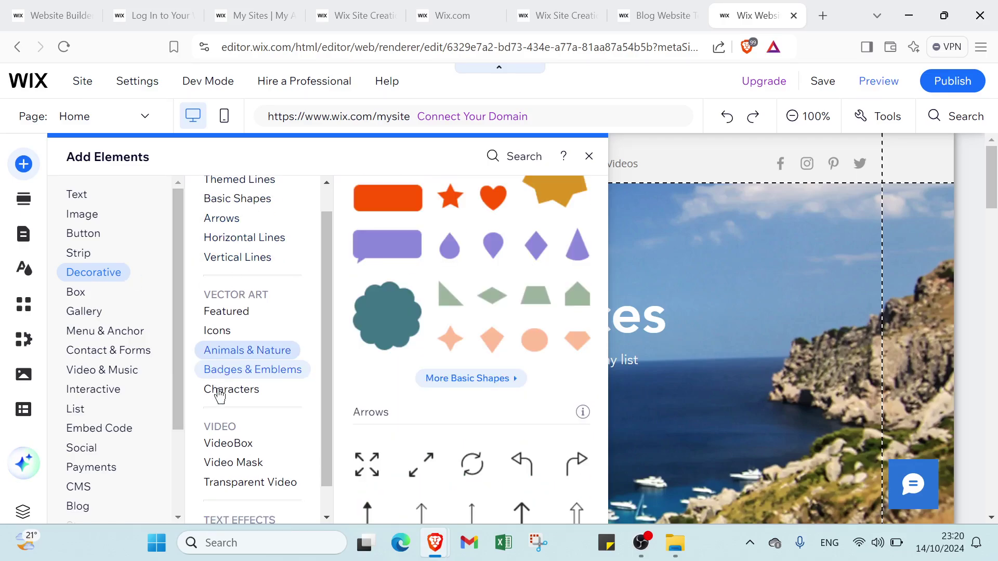
click(94, 311)
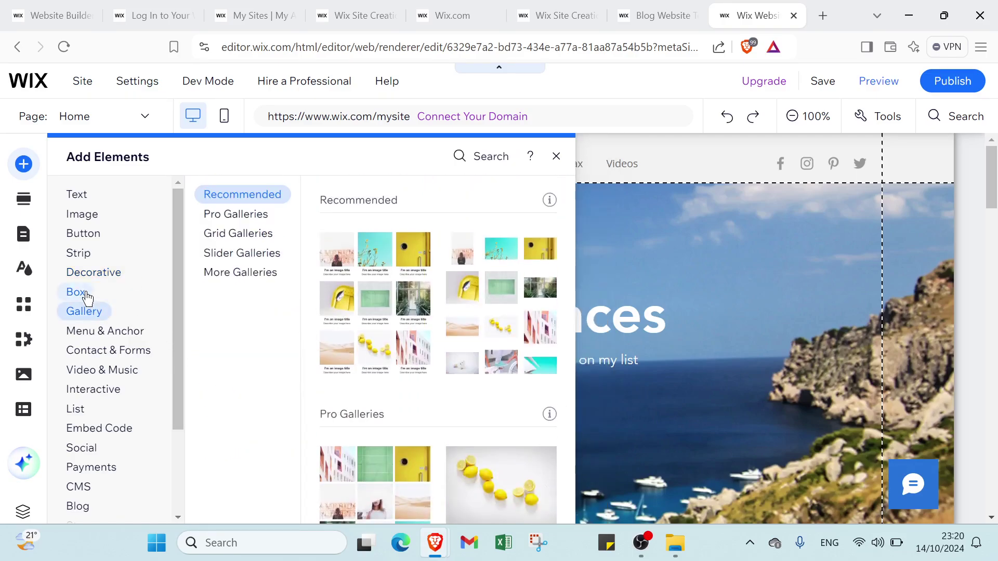
click(92, 273)
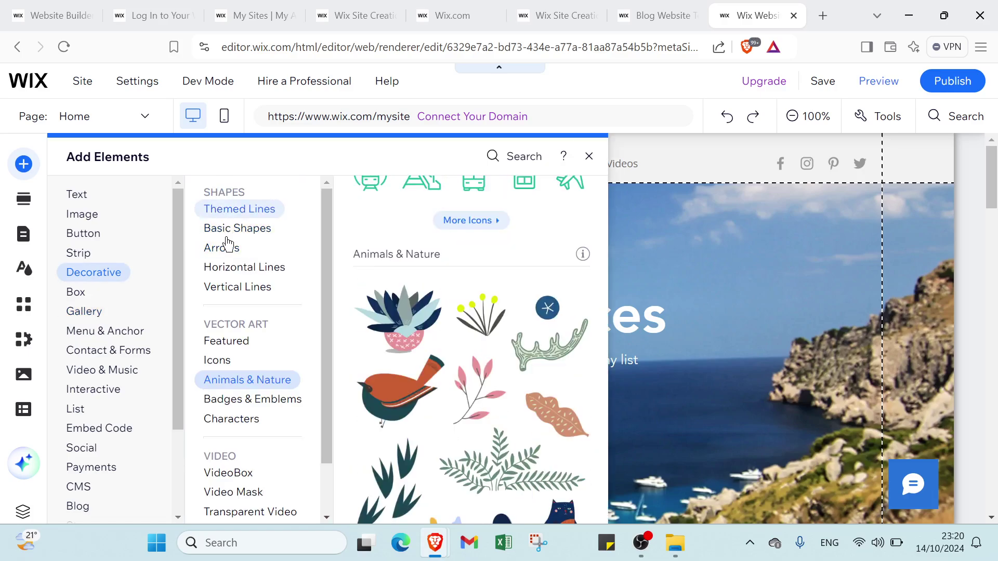
click(81, 254)
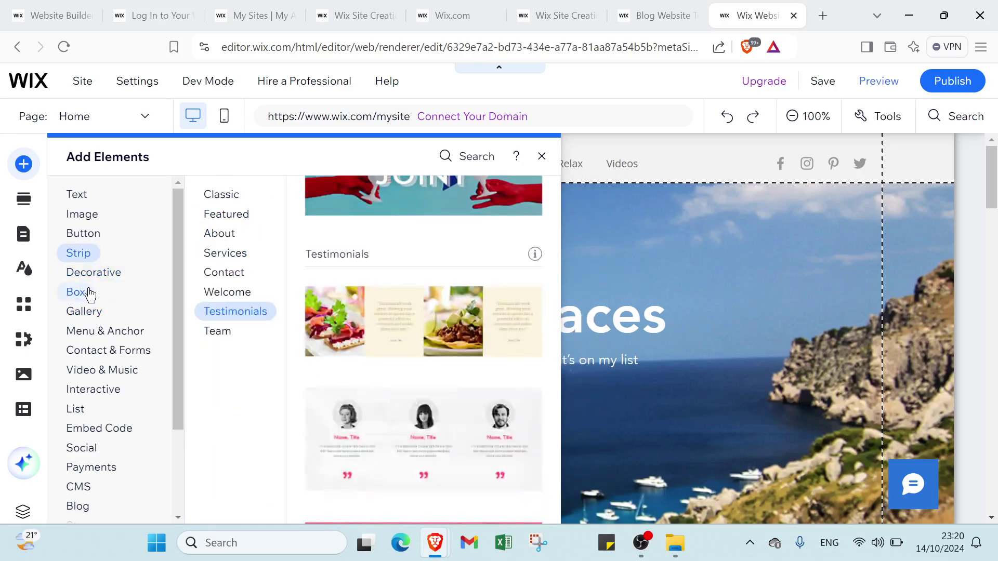
click(223, 291)
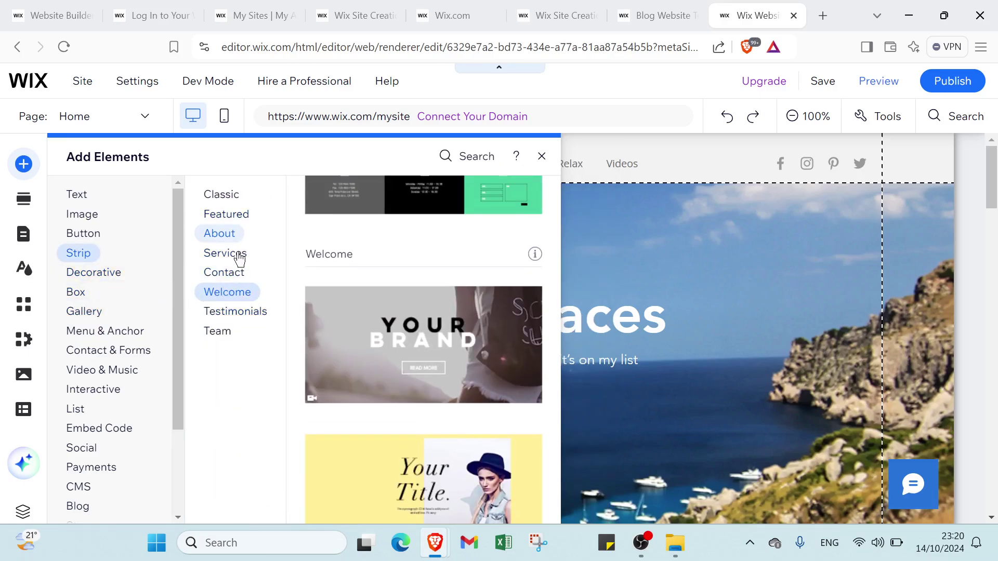
click(94, 277)
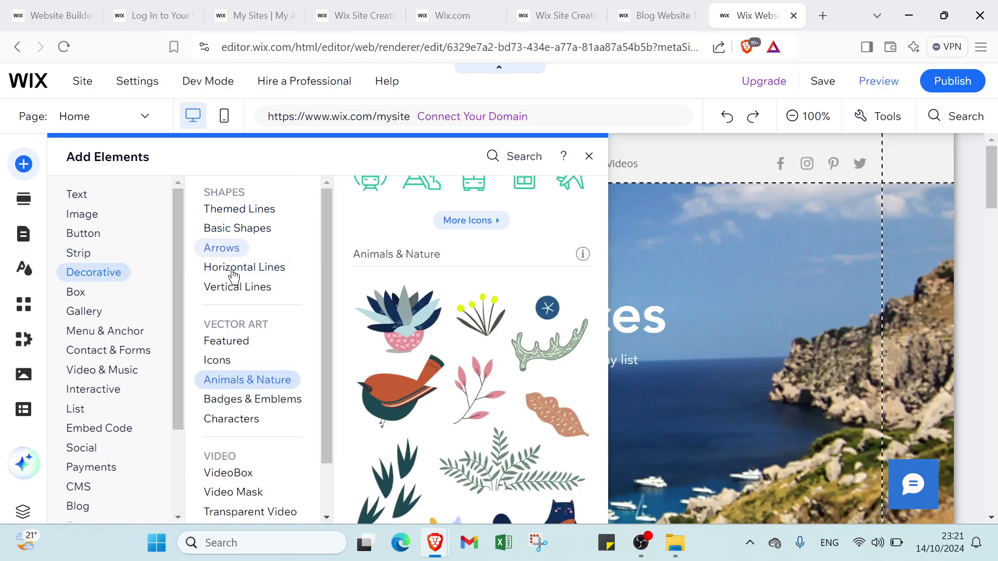
Look over Contact & Forms, galleries and Social Bar, settling on the Menu & Anchor presets.
click(128, 351)
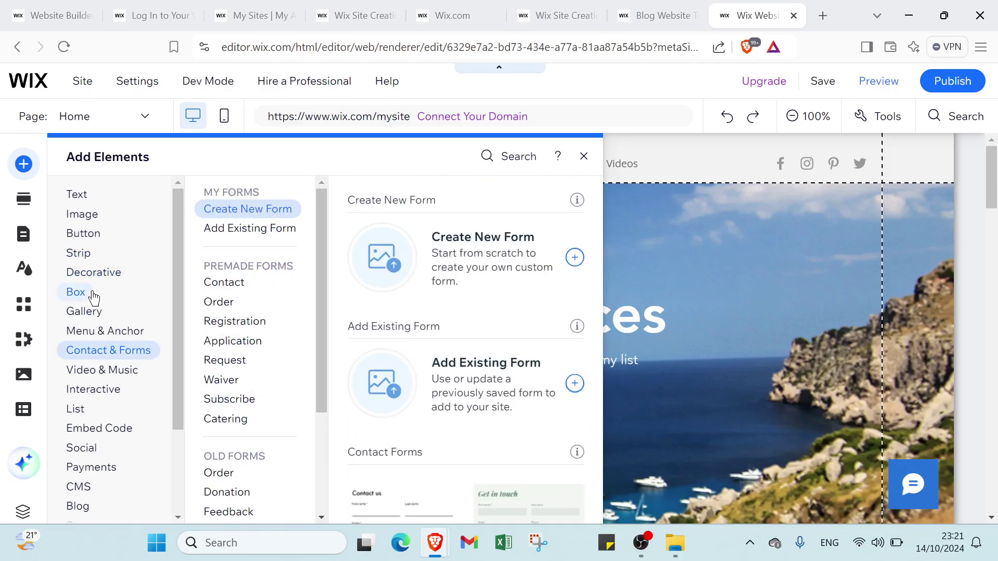
click(86, 314)
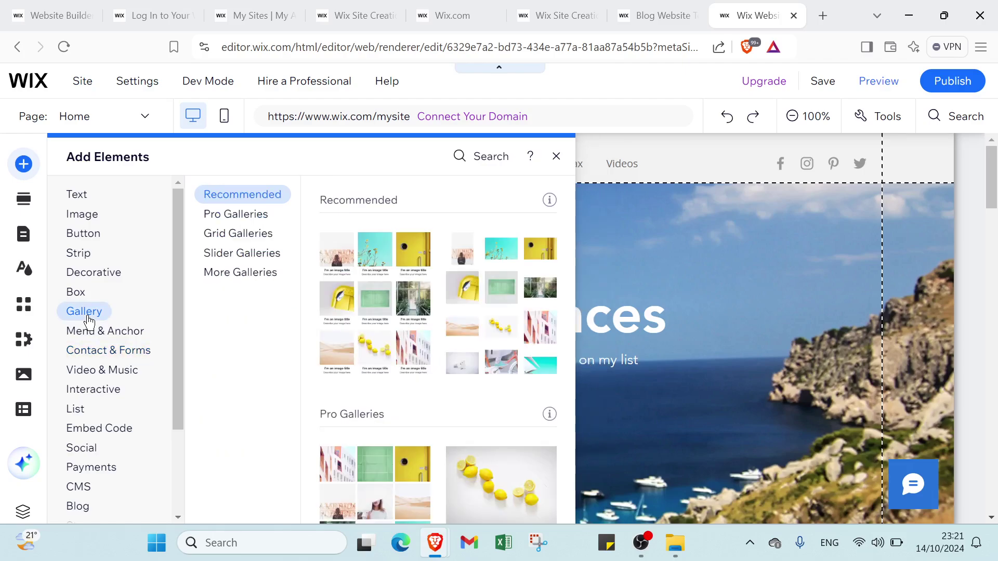
click(86, 331)
scroll(87, 334, down, 2)
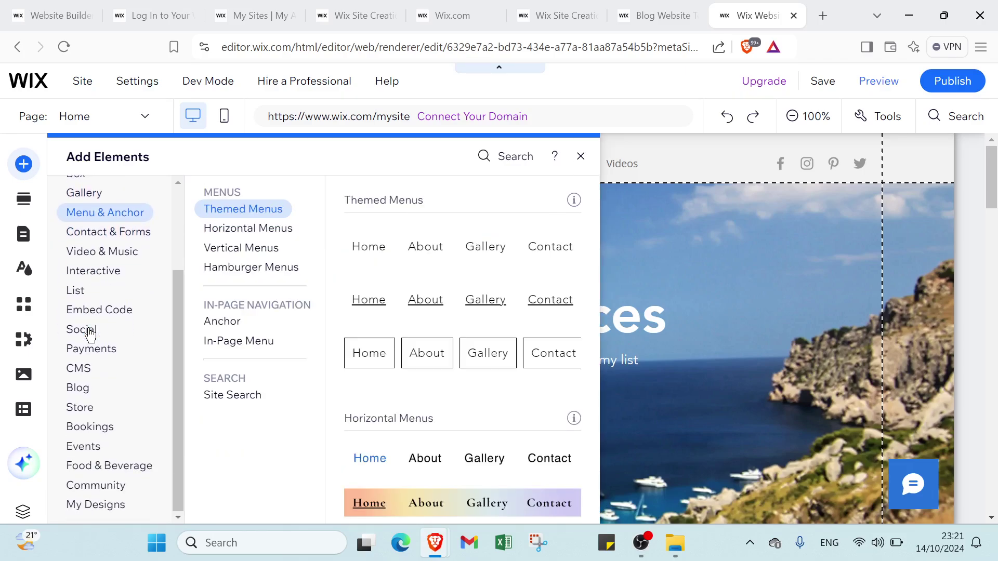
click(89, 332)
scroll(89, 333, up, 2)
click(90, 334)
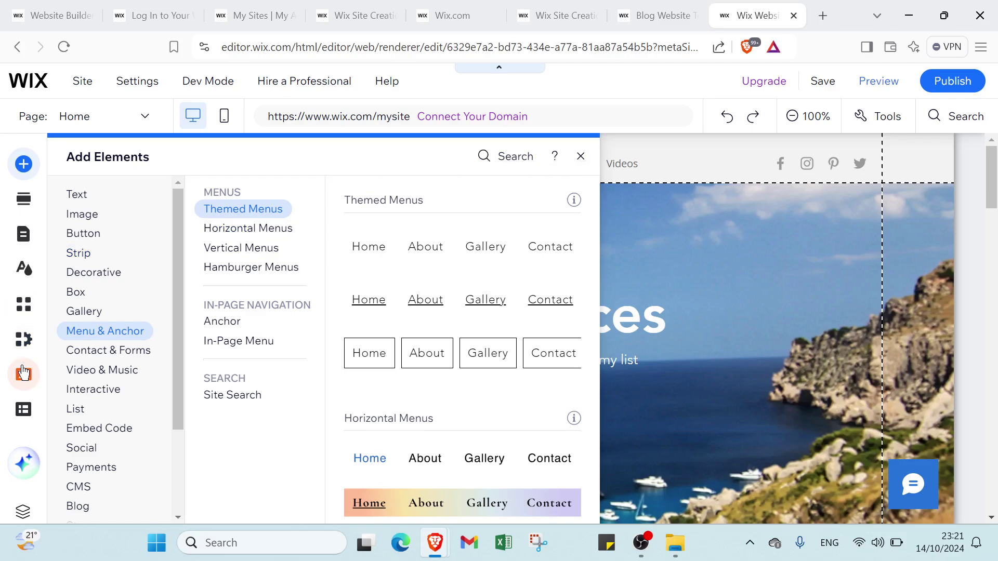
Look at the Media library and CMS panels, then close the CMS panel.
click(23, 372)
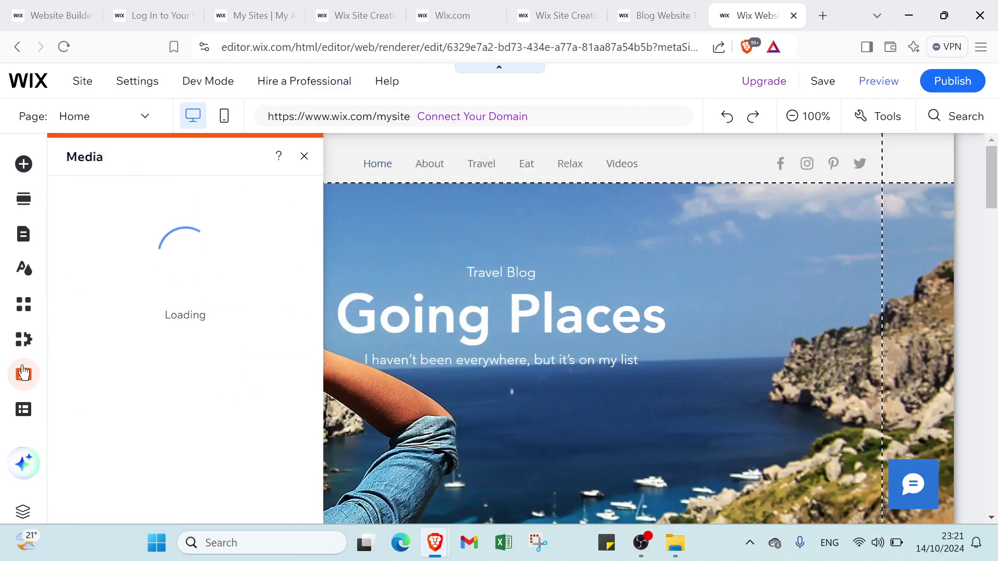
click(22, 412)
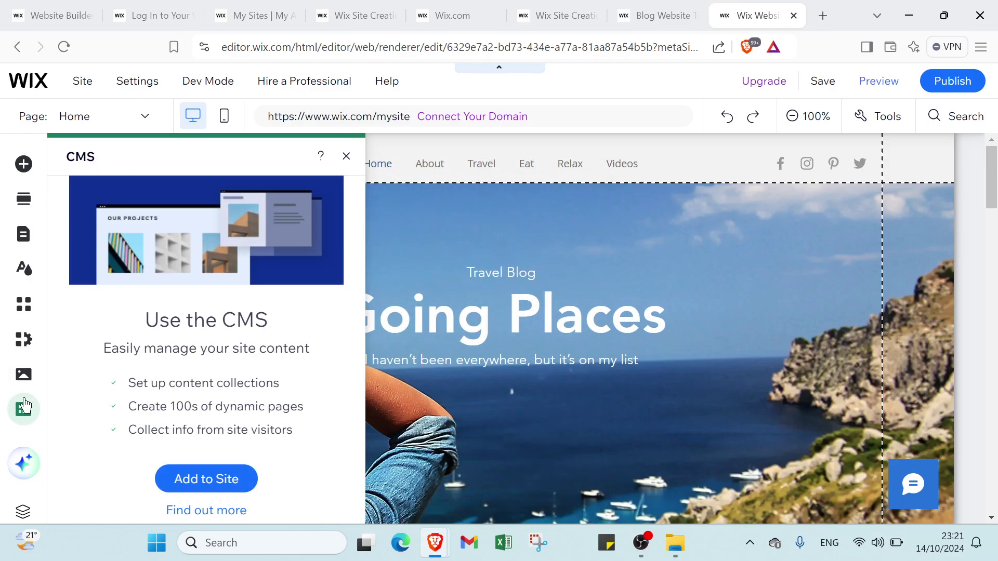
click(347, 155)
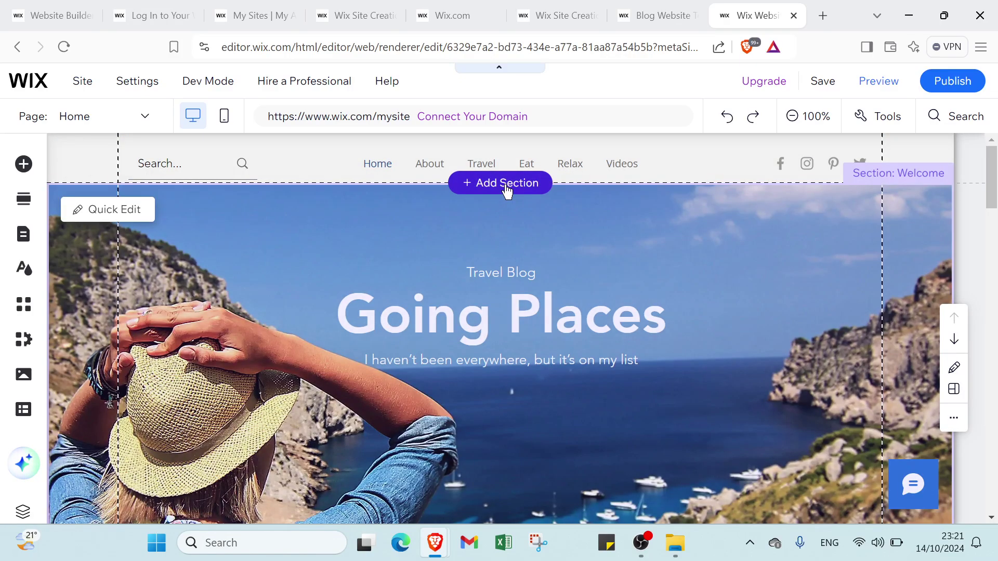
Insert a new blank section below the header and scroll down the canvas.
click(507, 188)
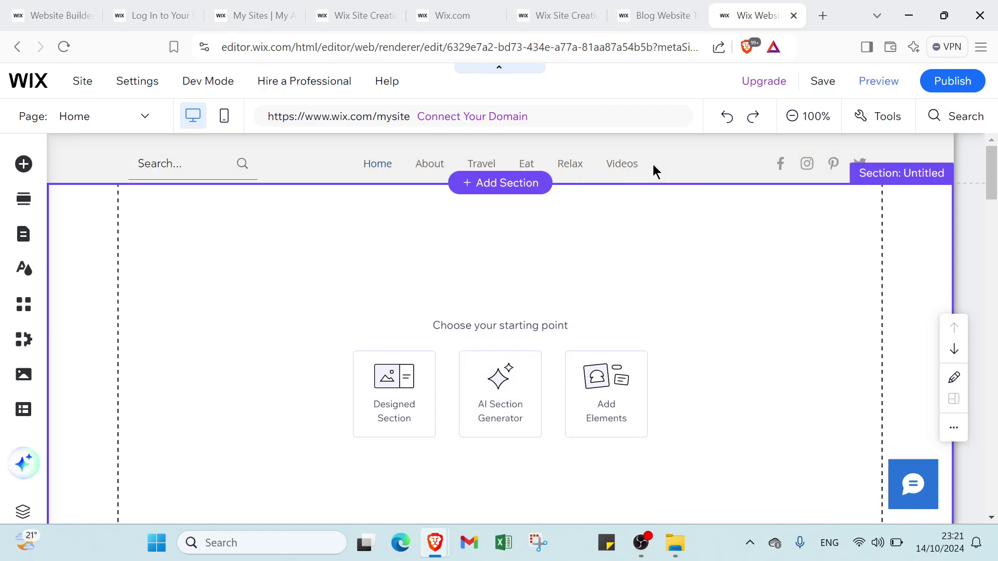
scroll(760, 237, down, 1)
mouse_move(991, 173)
mouse_down()
mouse_move(992, 188)
mouse_move(993, 155)
mouse_up()
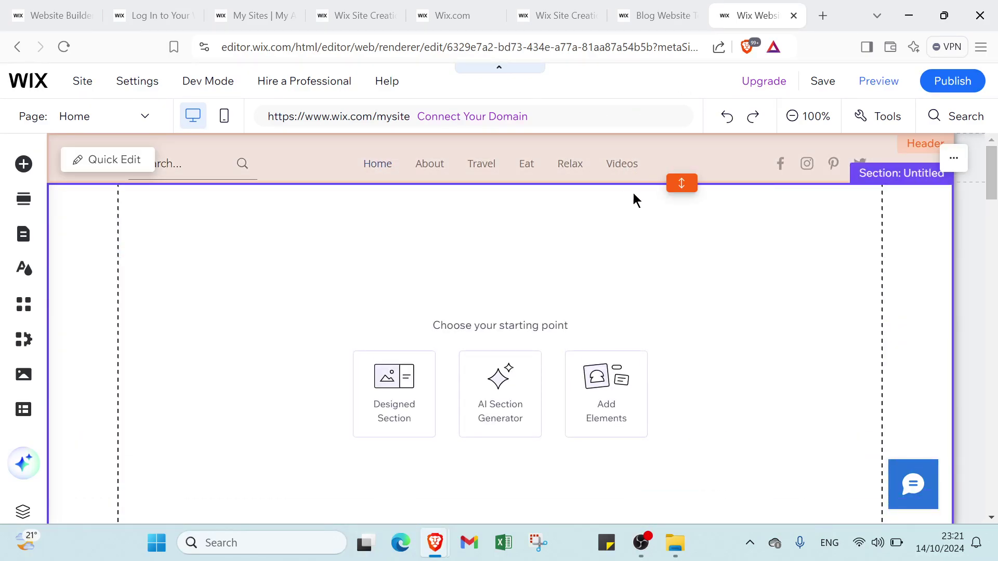
Undo the blank section, then zoom the canvas to 50% and back to 100%.
click(728, 118)
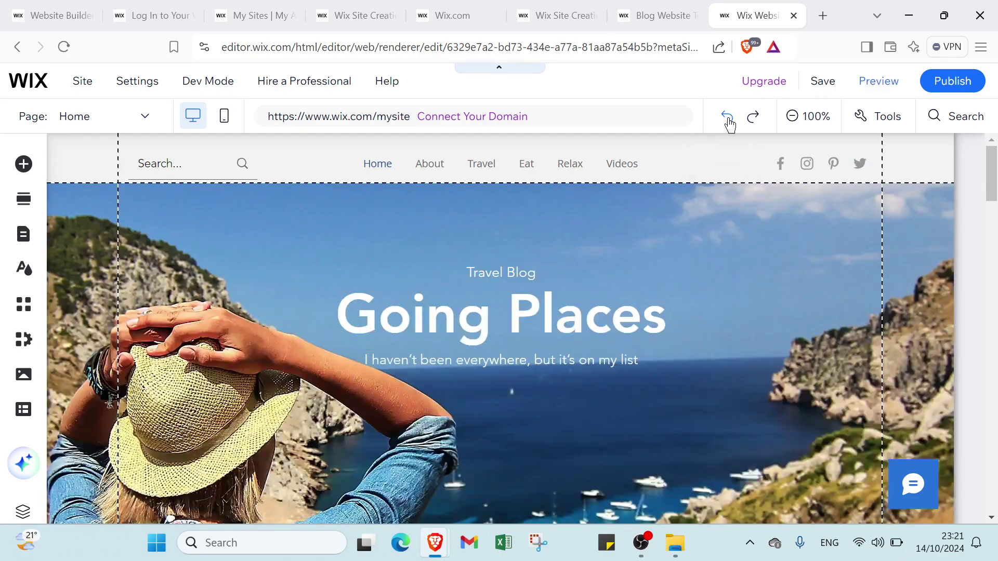
click(804, 125)
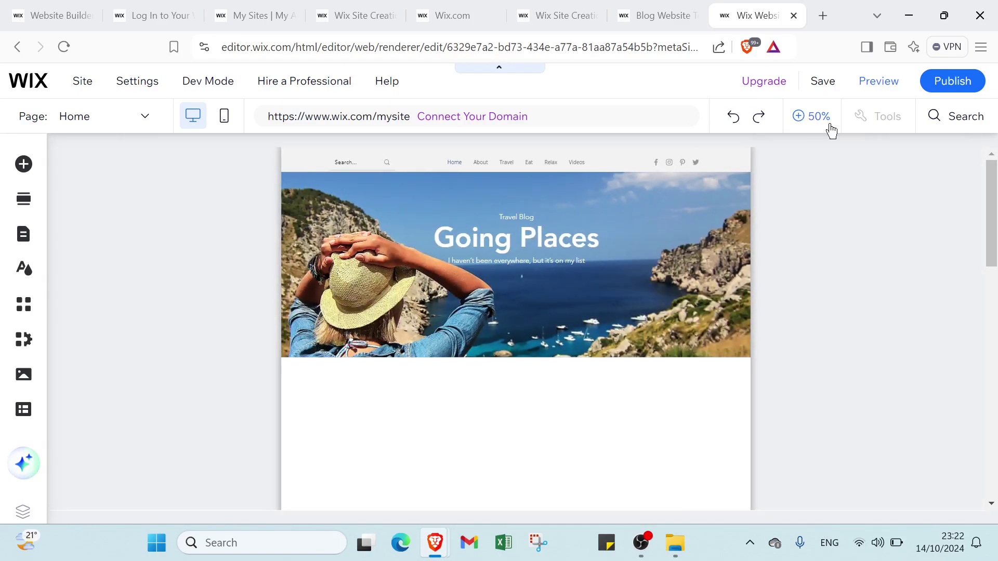
click(884, 123)
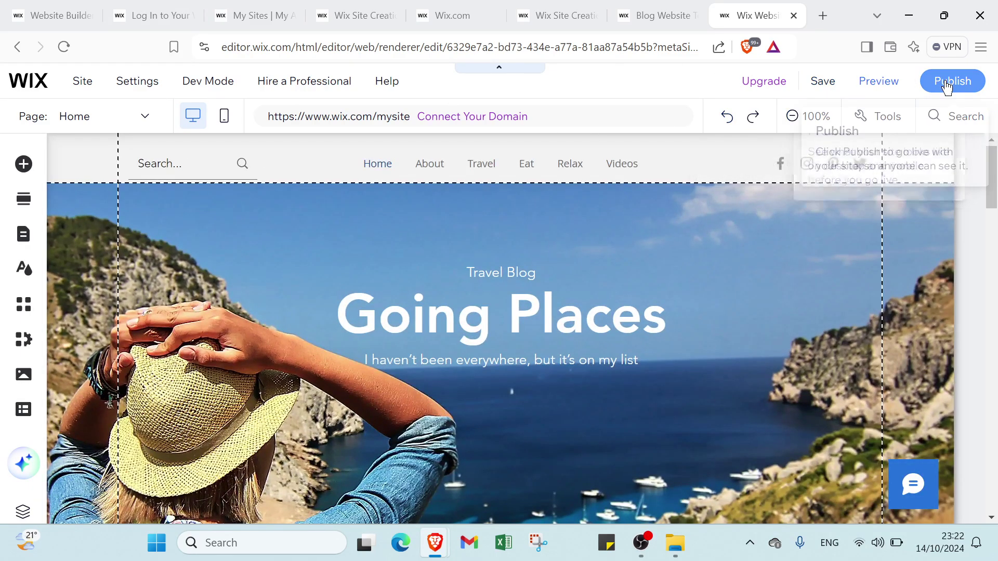
Cycle through the templates, design choice, website type, My Sites and Sign Up tabs, ending on the wix.com homepage.
click(666, 16)
click(533, 22)
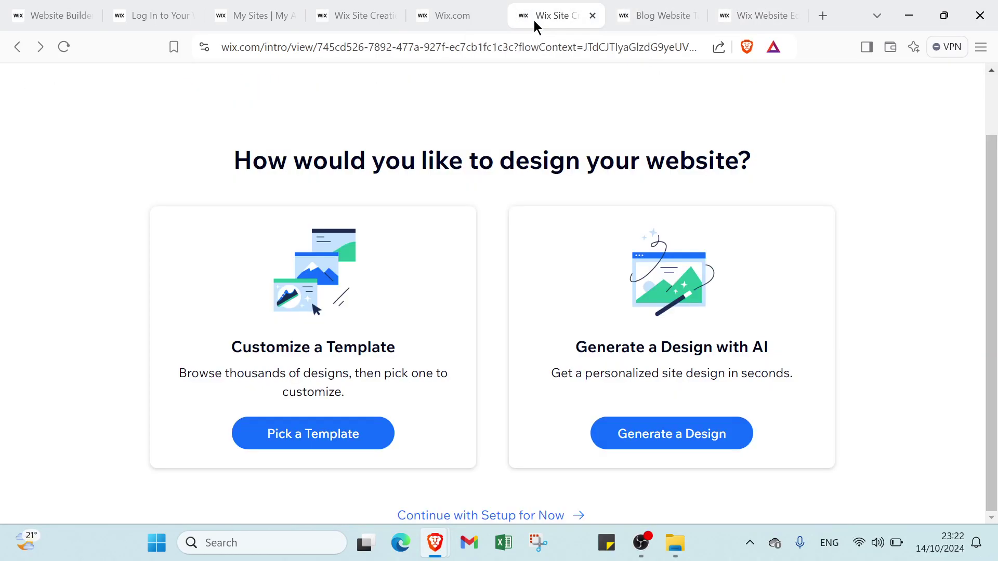
click(449, 16)
click(361, 17)
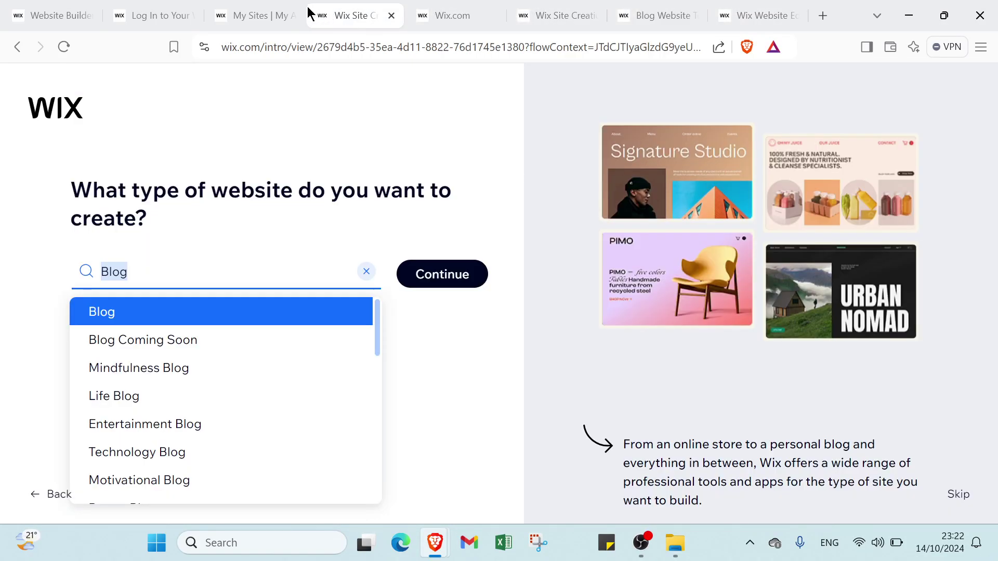
click(249, 23)
scroll(167, 383, down, 3)
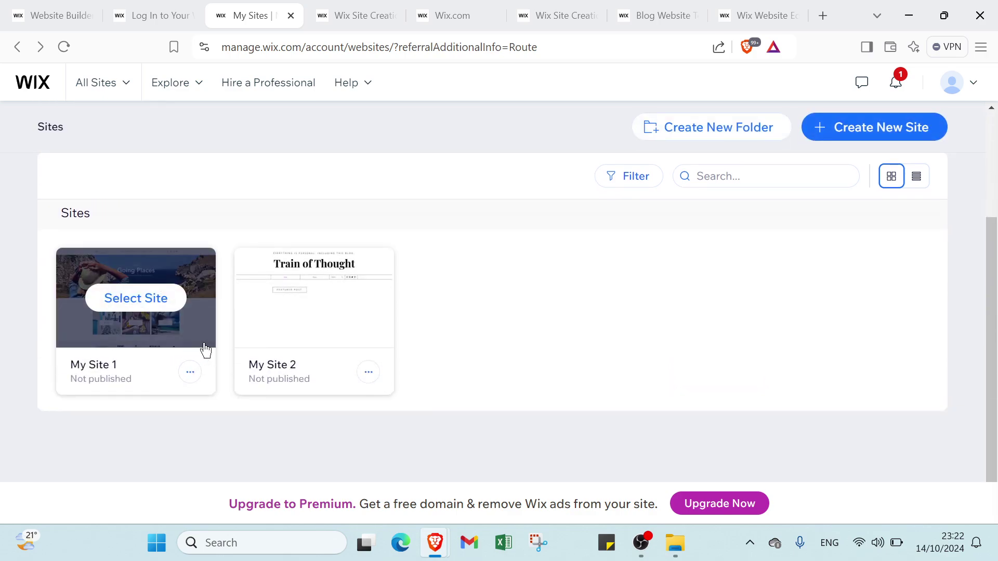
scroll(205, 350, up, 3)
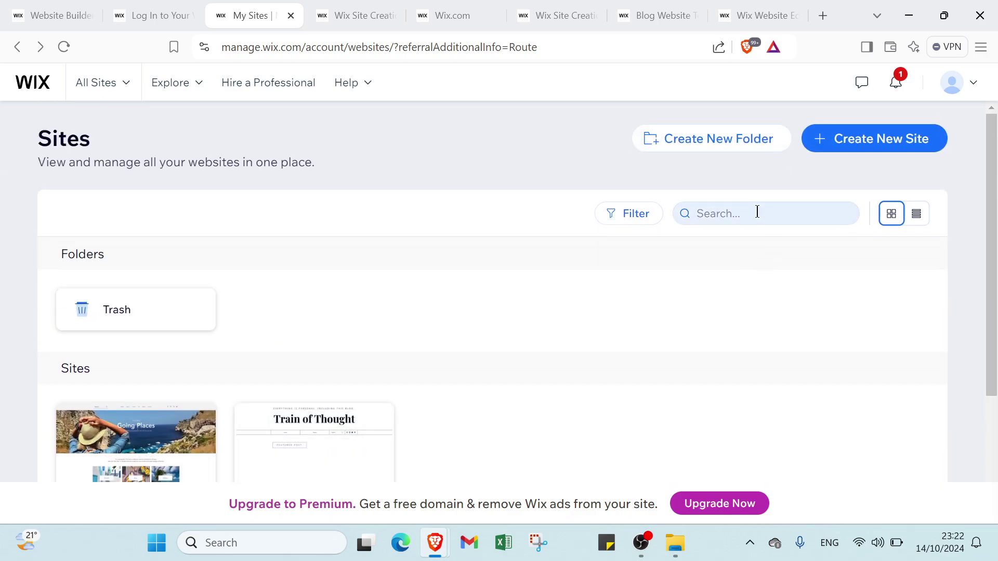
click(154, 10)
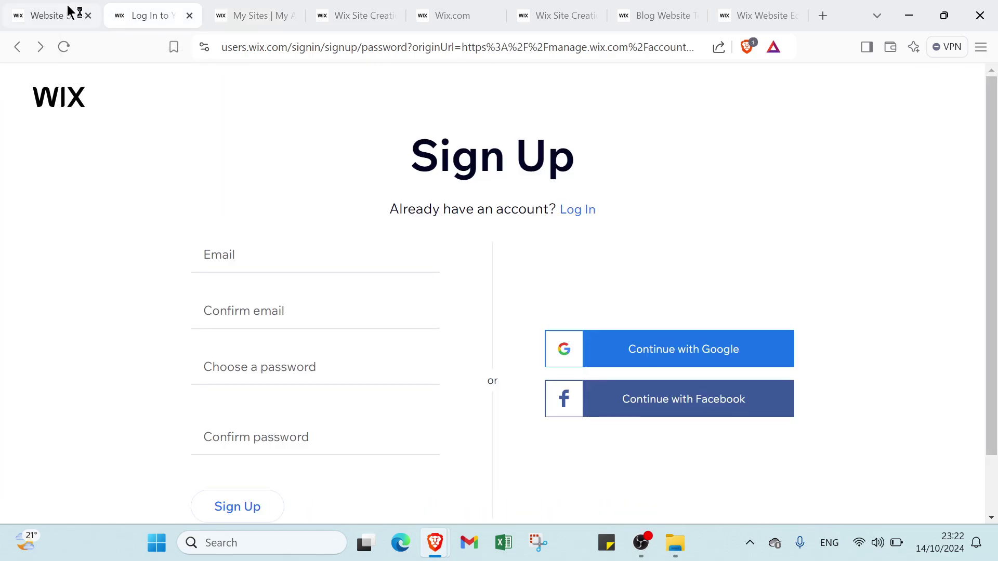
click(71, 11)
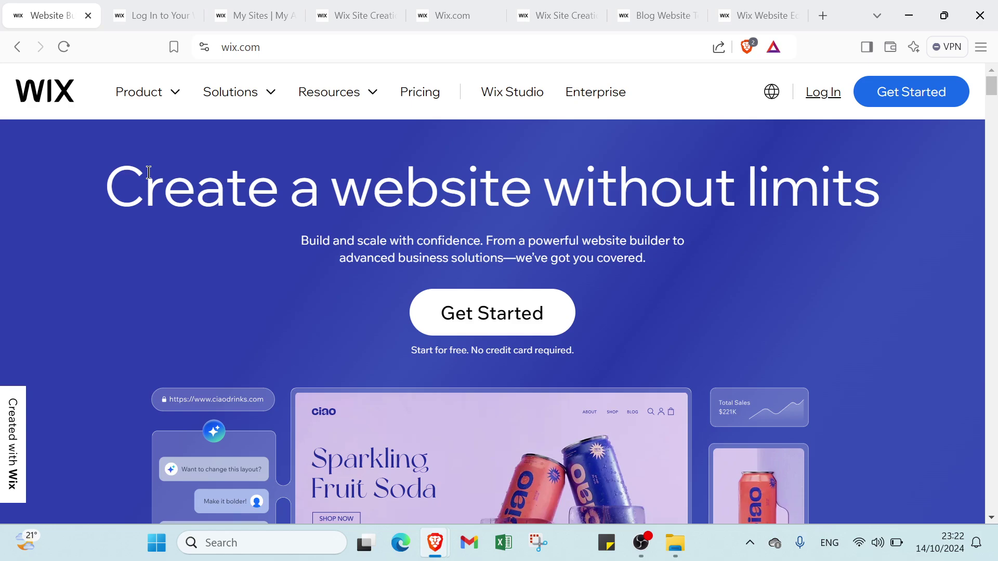
scroll(149, 171, down, 3)
scroll(149, 175, up, 3)
scroll(367, 359, down, 4)
scroll(366, 359, up, 4)
scroll(365, 355, down, 10)
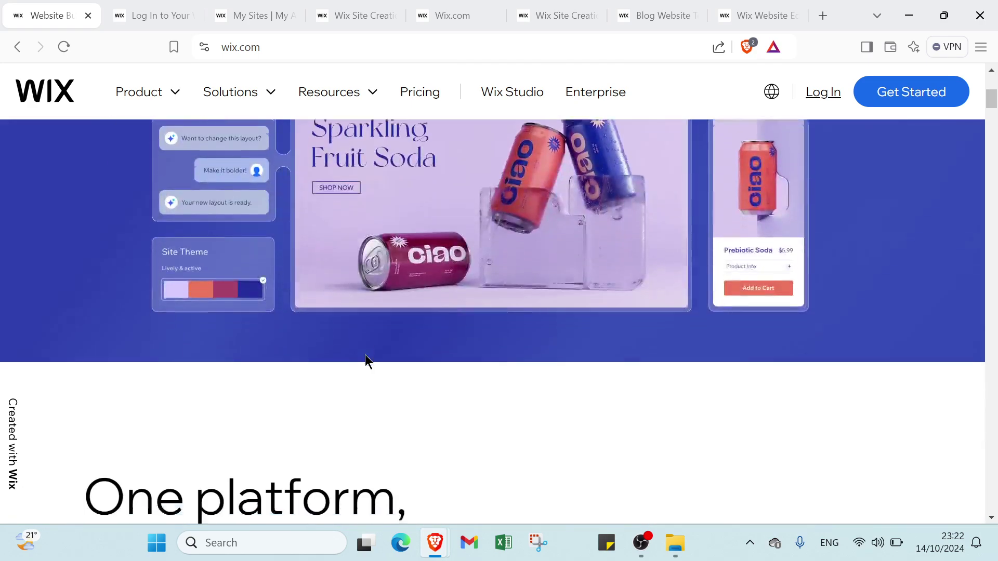
scroll(365, 354, up, 6)
scroll(365, 357, up, 6)
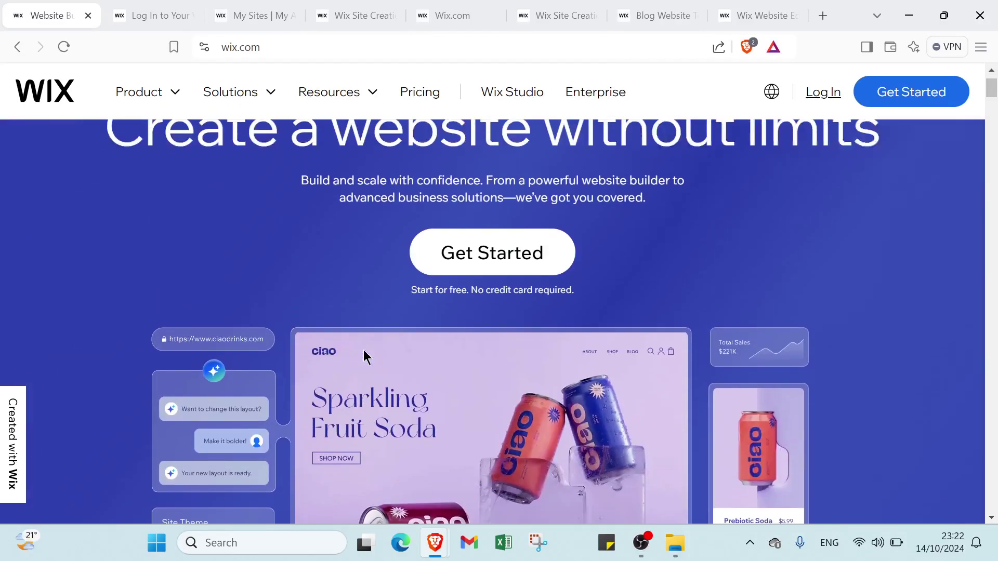